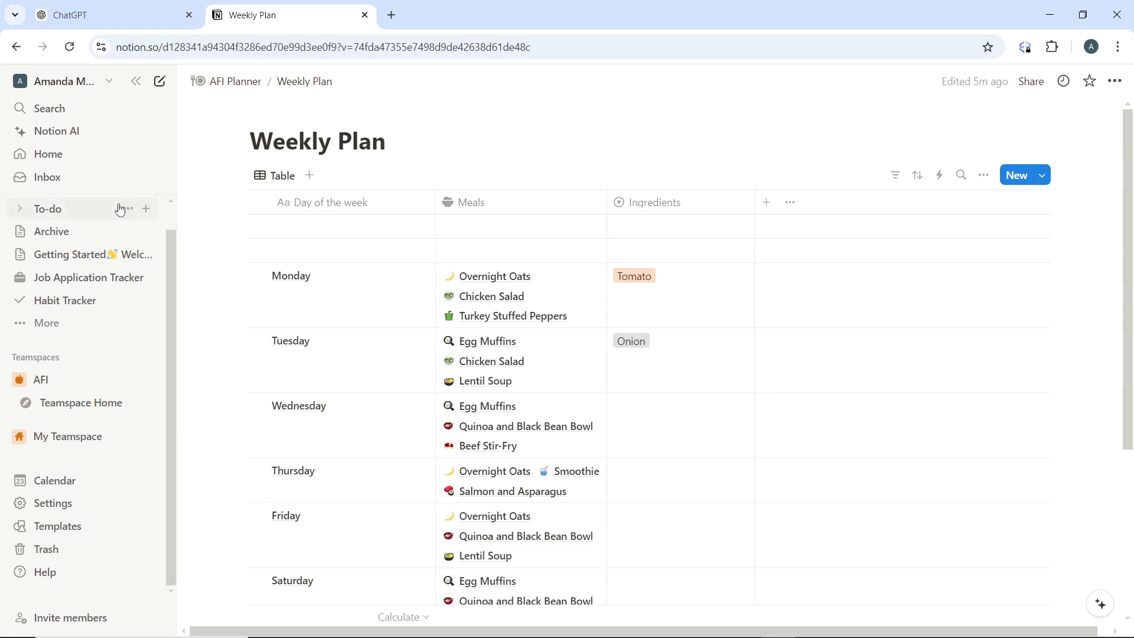
Step: Open the To-do page and start an empty line beneath its title
click(83, 210)
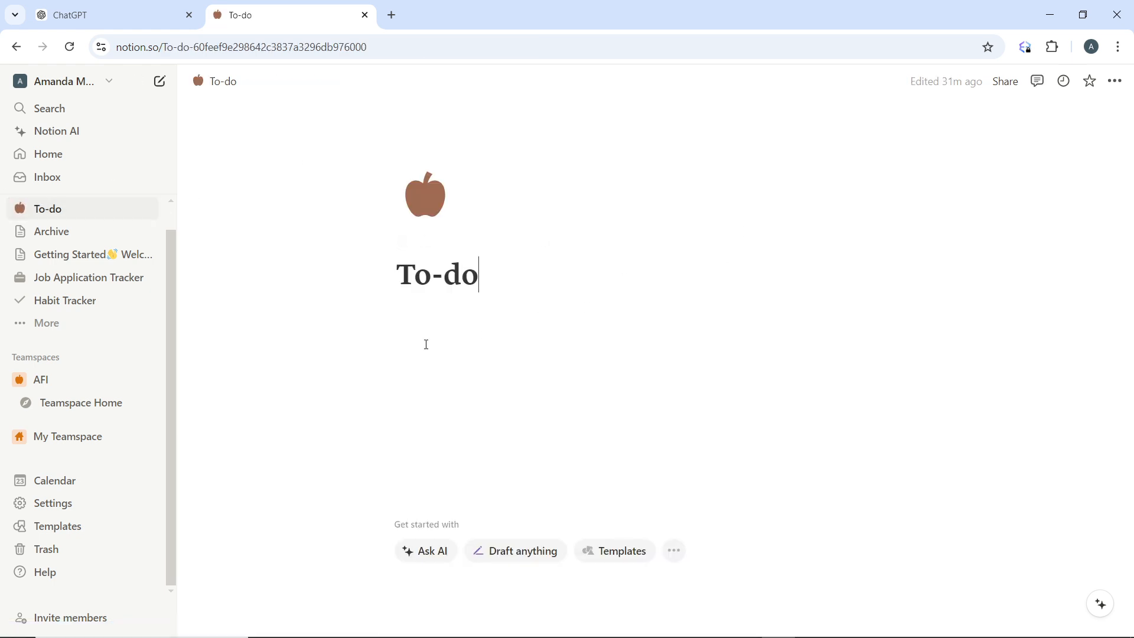
click(512, 284)
key(Return)
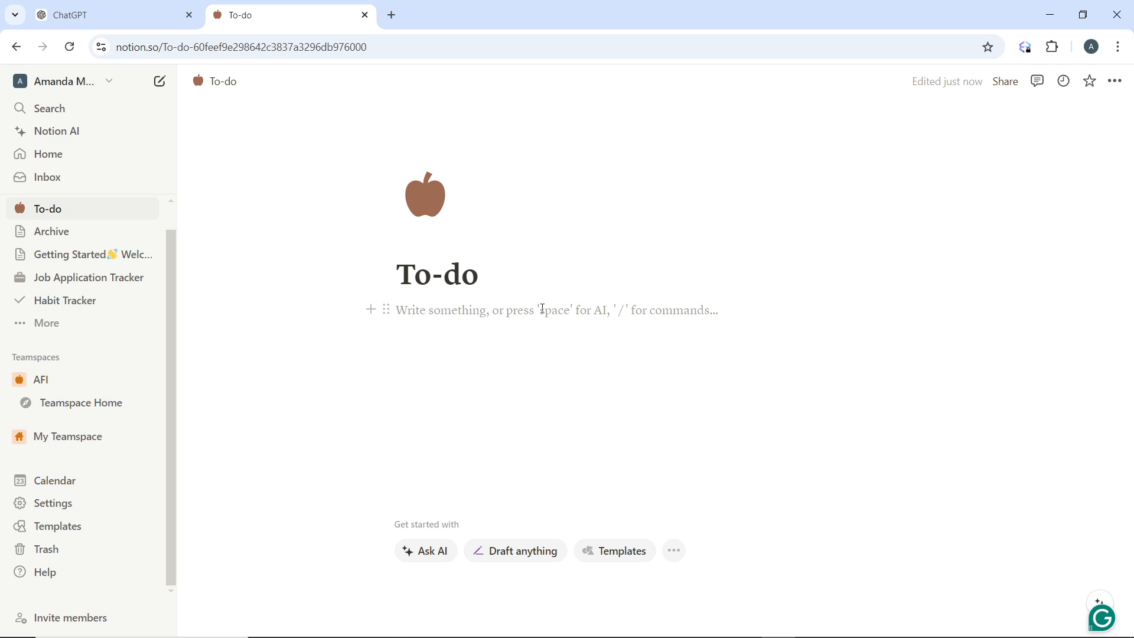
Step: Insert a new Calendar view database into the page body, without linking an existing database
text(/)
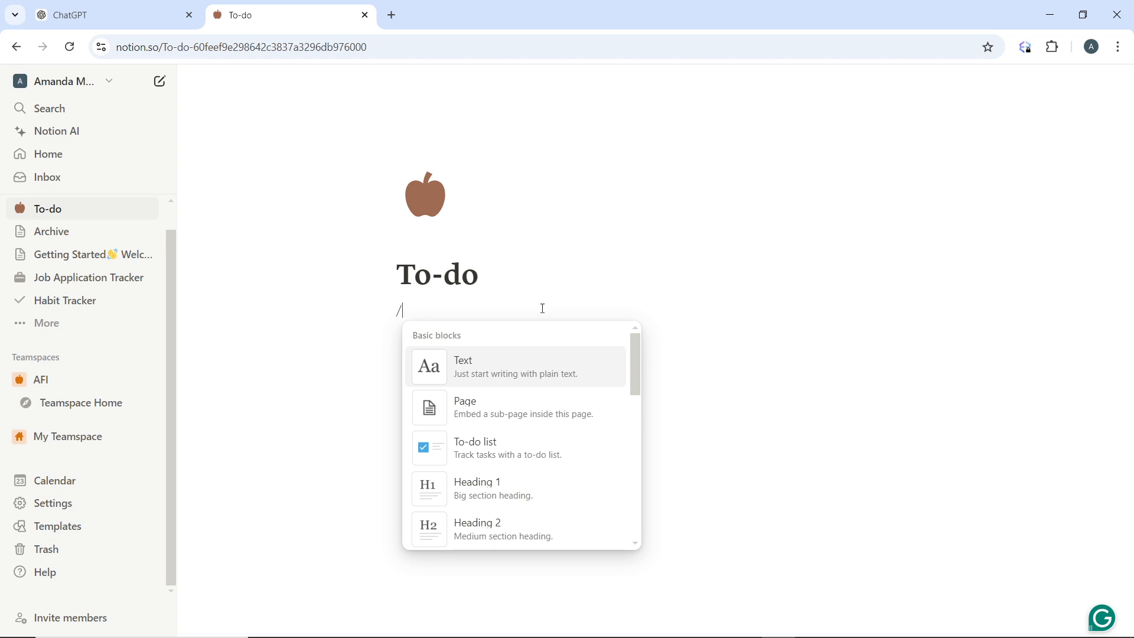
text(DAT)
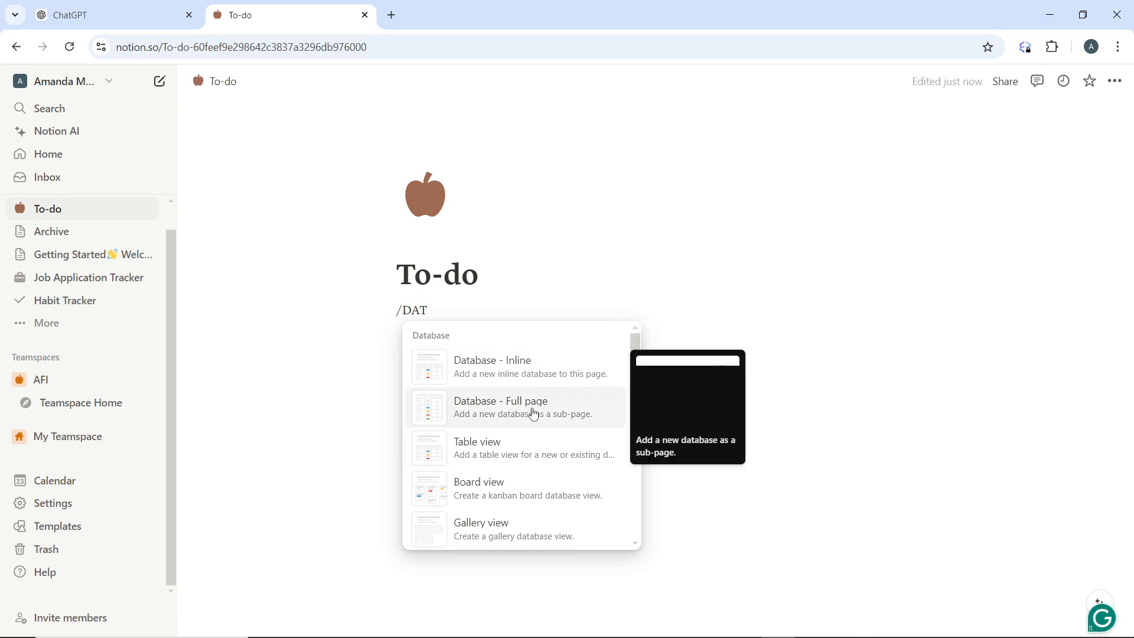
scroll(532, 490, down, 3)
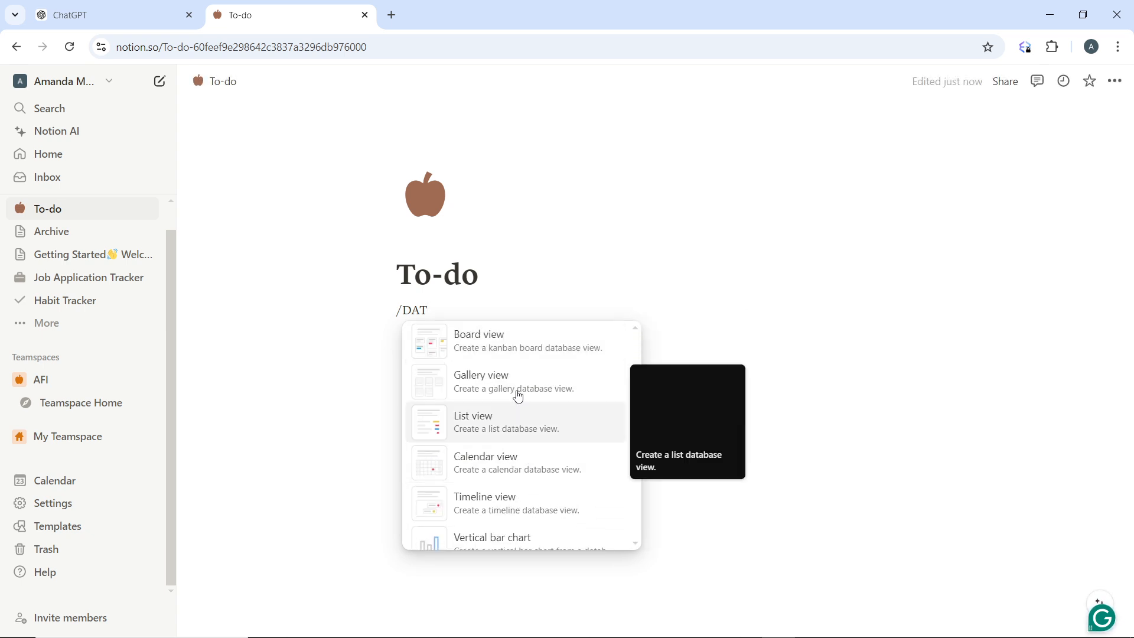
scroll(504, 357, up, 3)
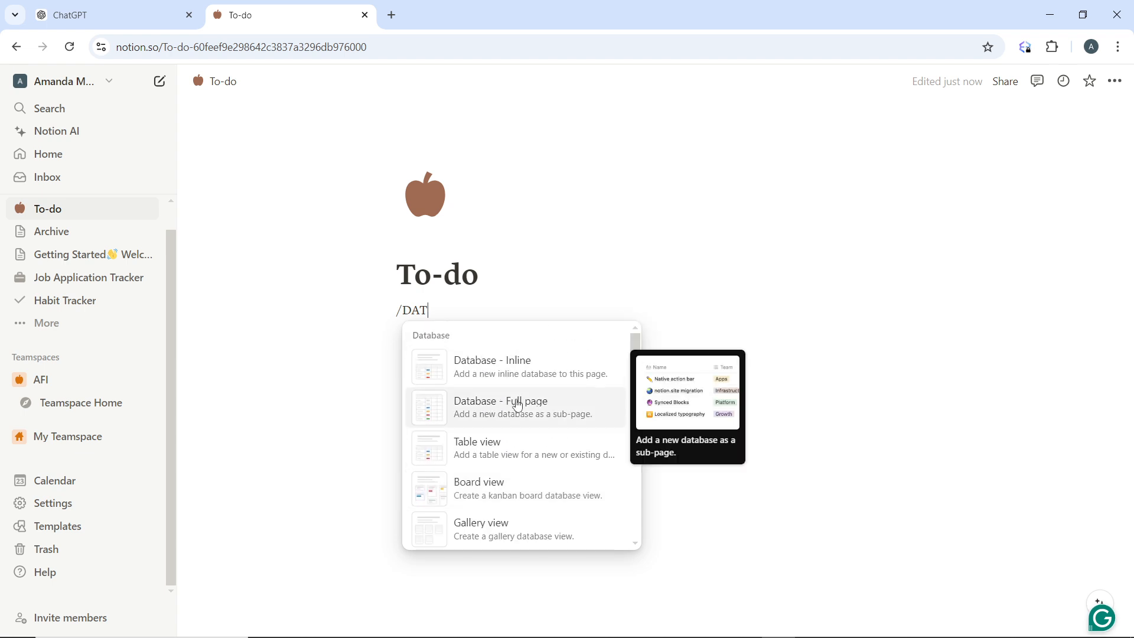
scroll(516, 372, down, 5)
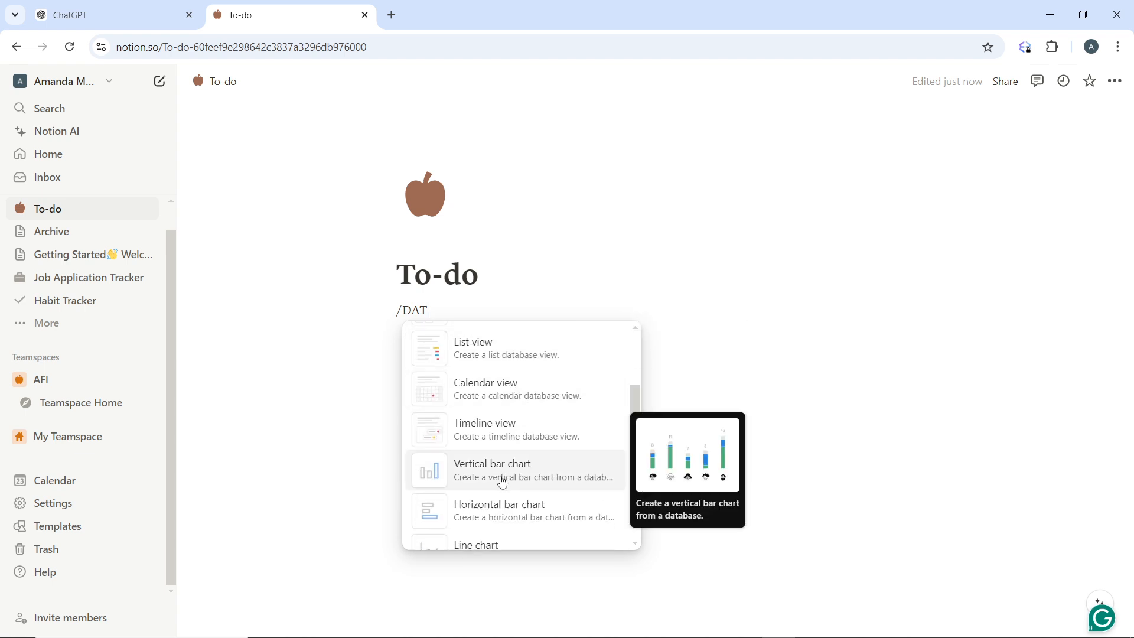
scroll(498, 385, up, 2)
scroll(498, 385, down, 2)
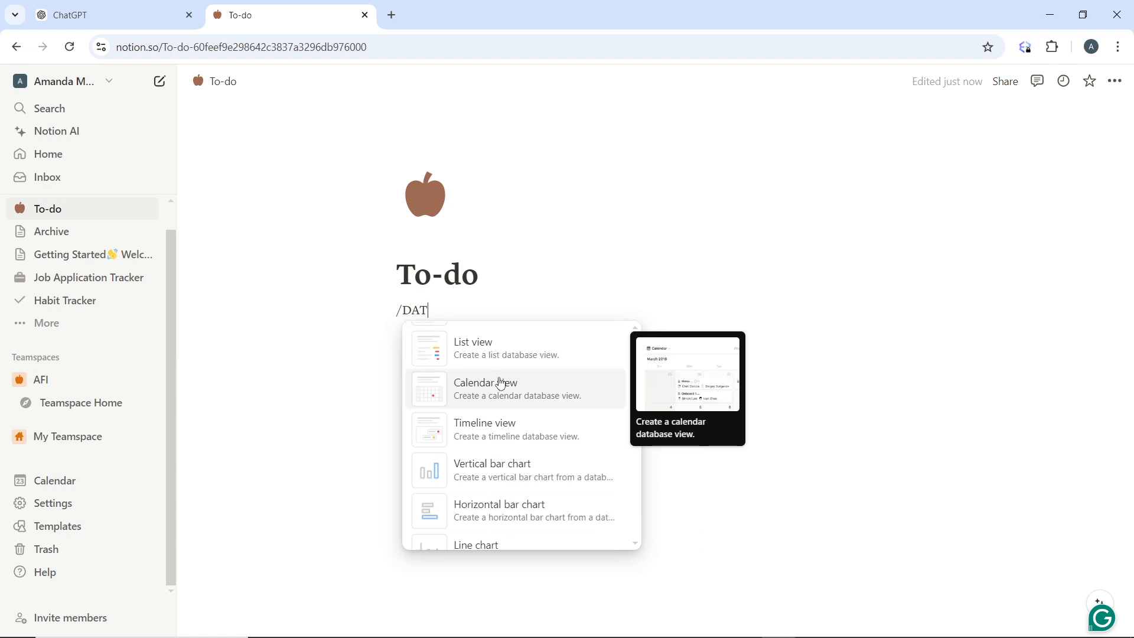
scroll(500, 384, down, 2)
scroll(498, 370, up, 4)
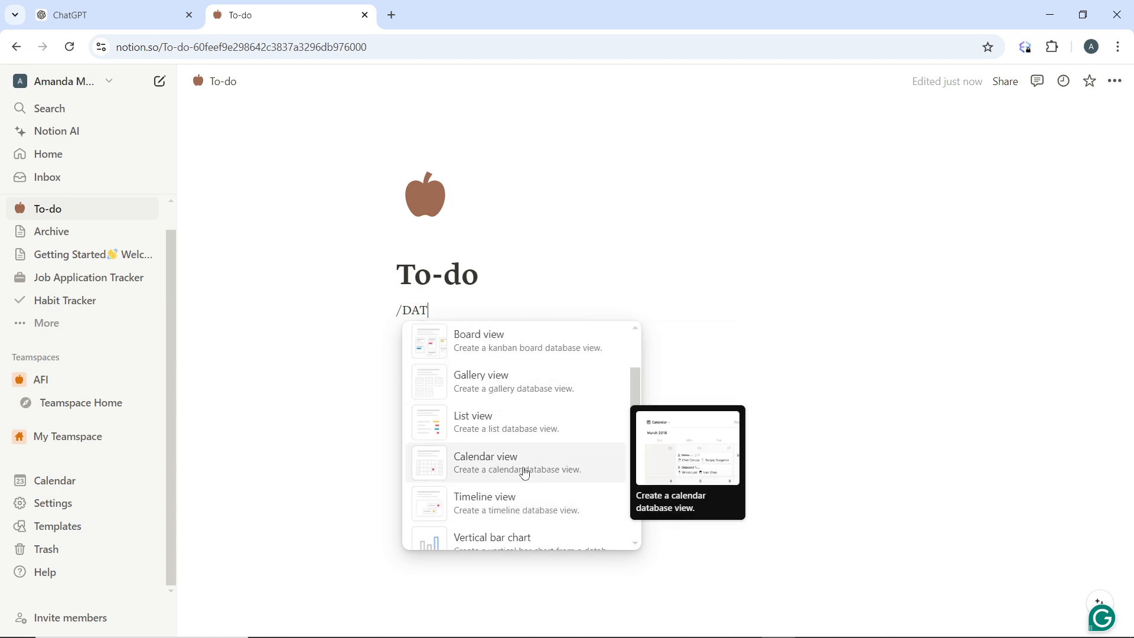
click(525, 469)
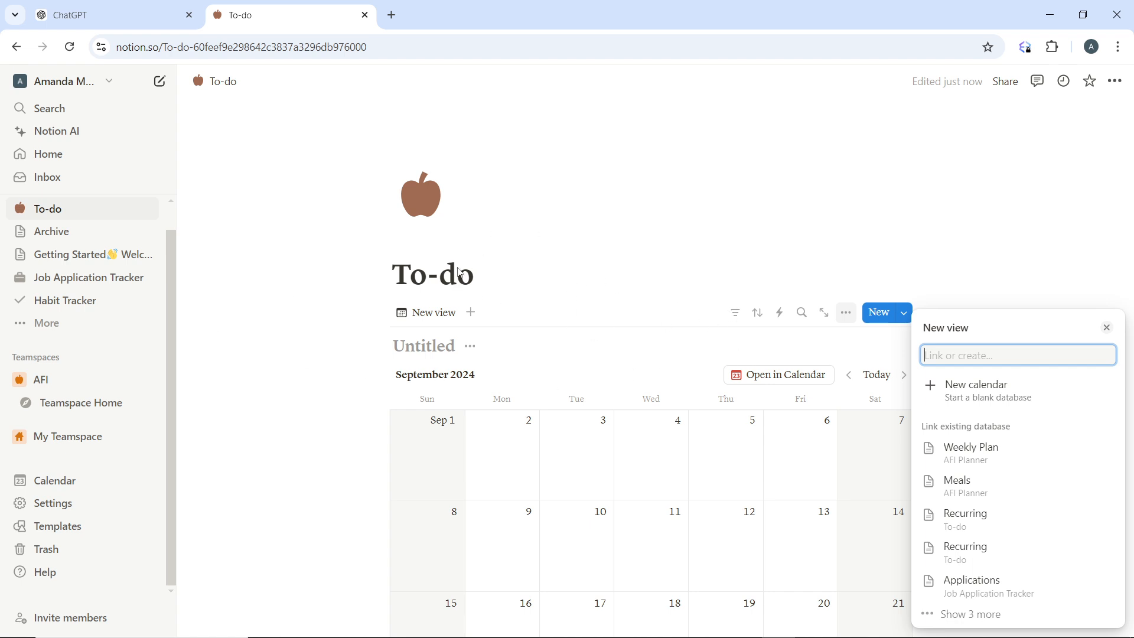
click(438, 318)
Step: Look through the calendar view's options and the view types that can be added to the database
click(445, 319)
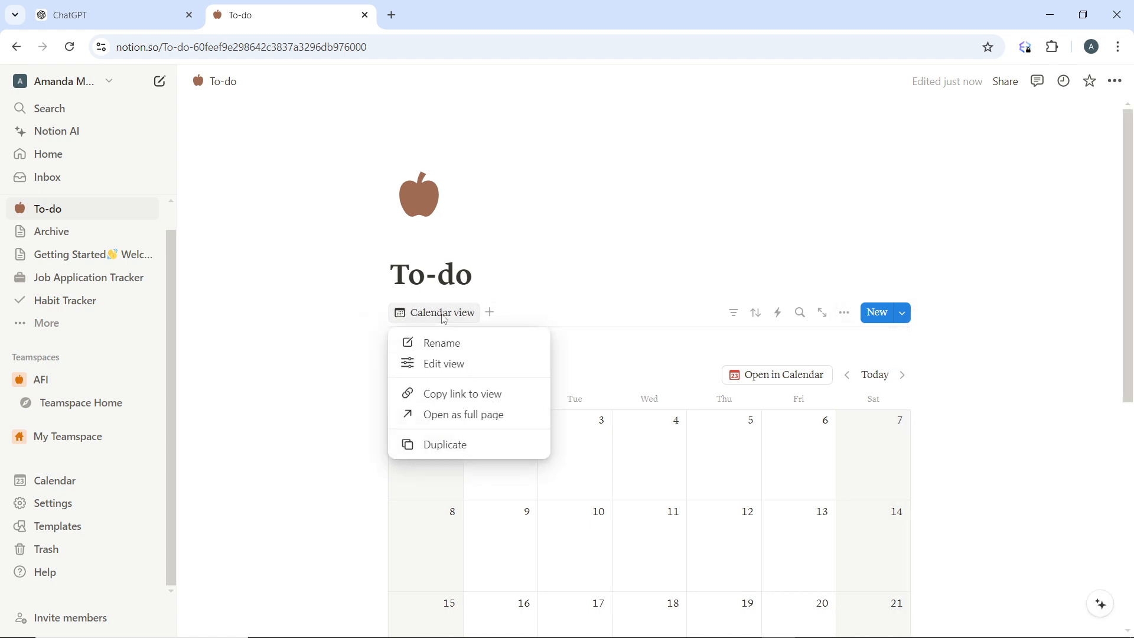
click(551, 299)
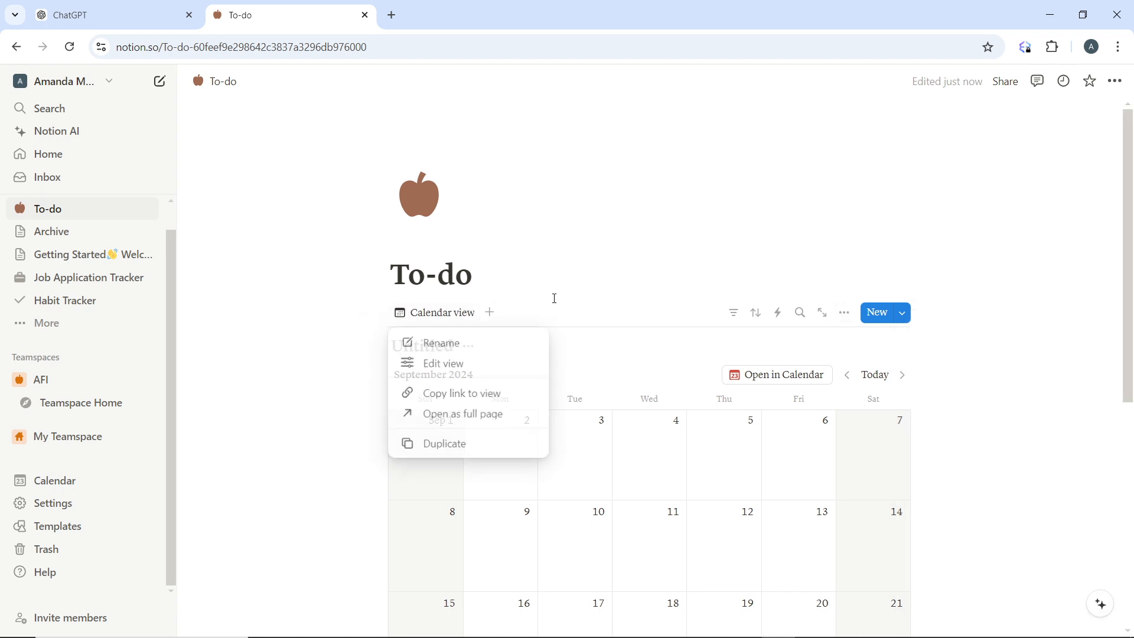
click(490, 312)
click(640, 264)
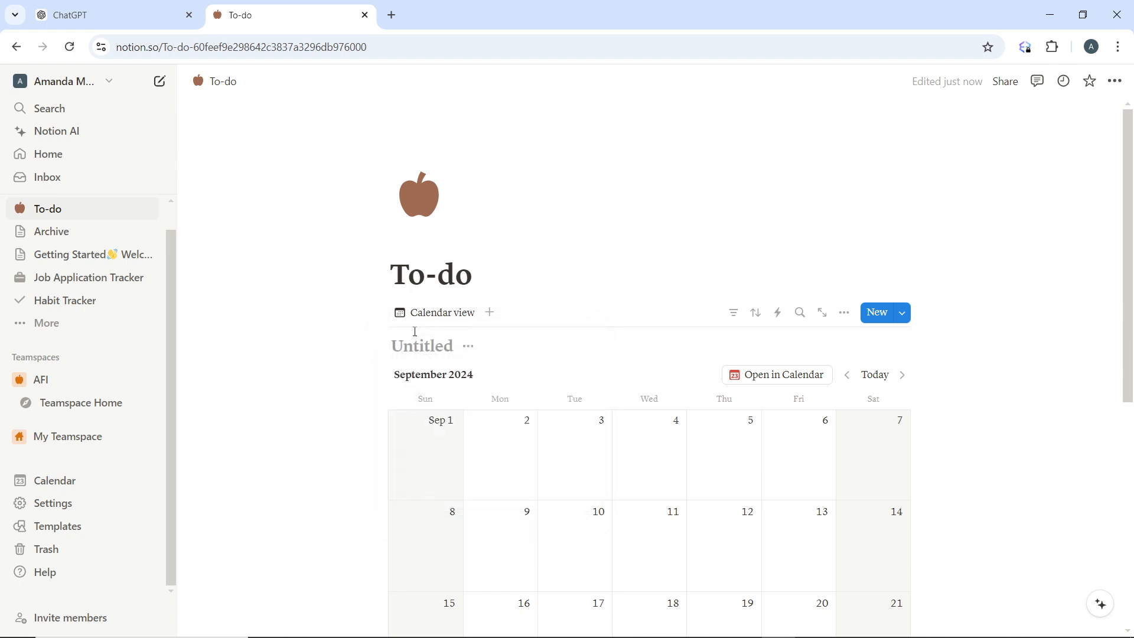
scroll(384, 275, down, 3)
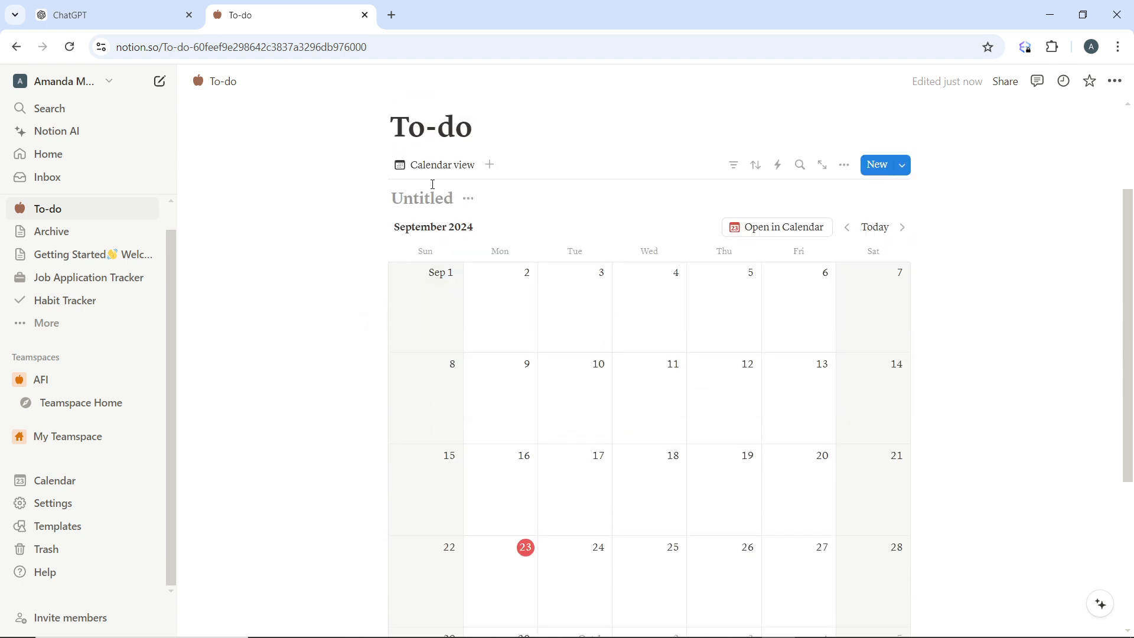
click(412, 167)
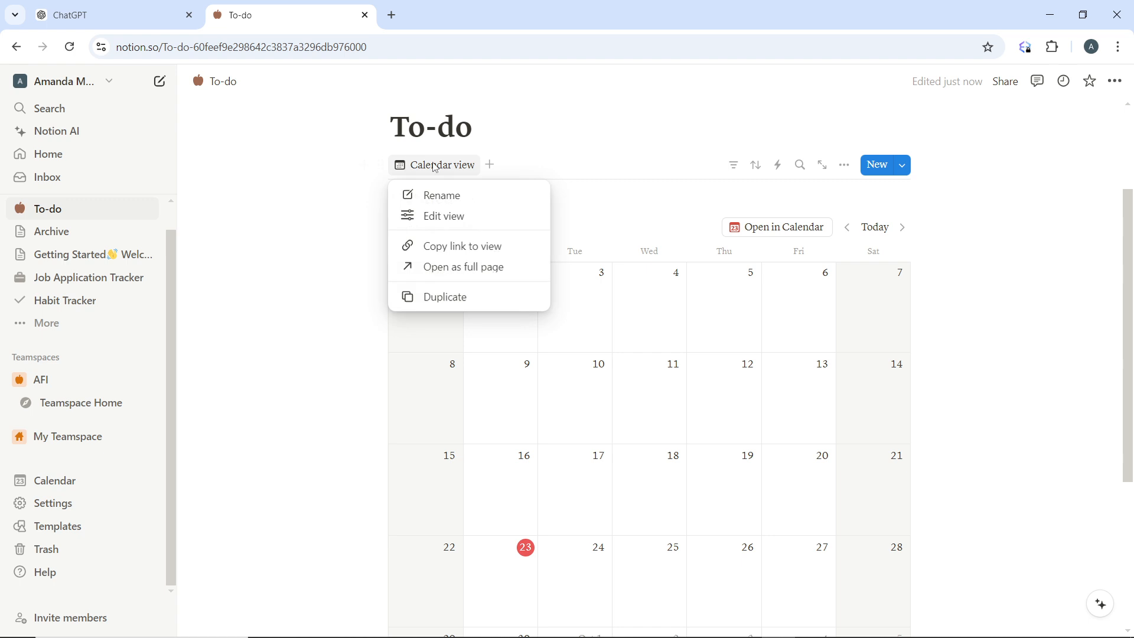
click(490, 163)
click(490, 164)
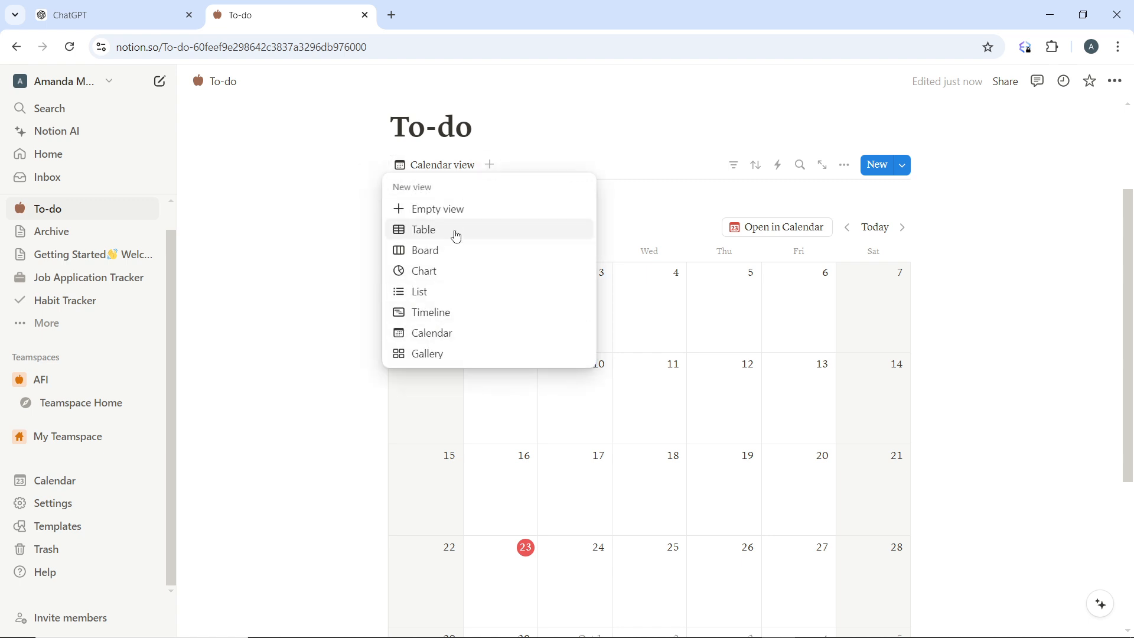
click(674, 148)
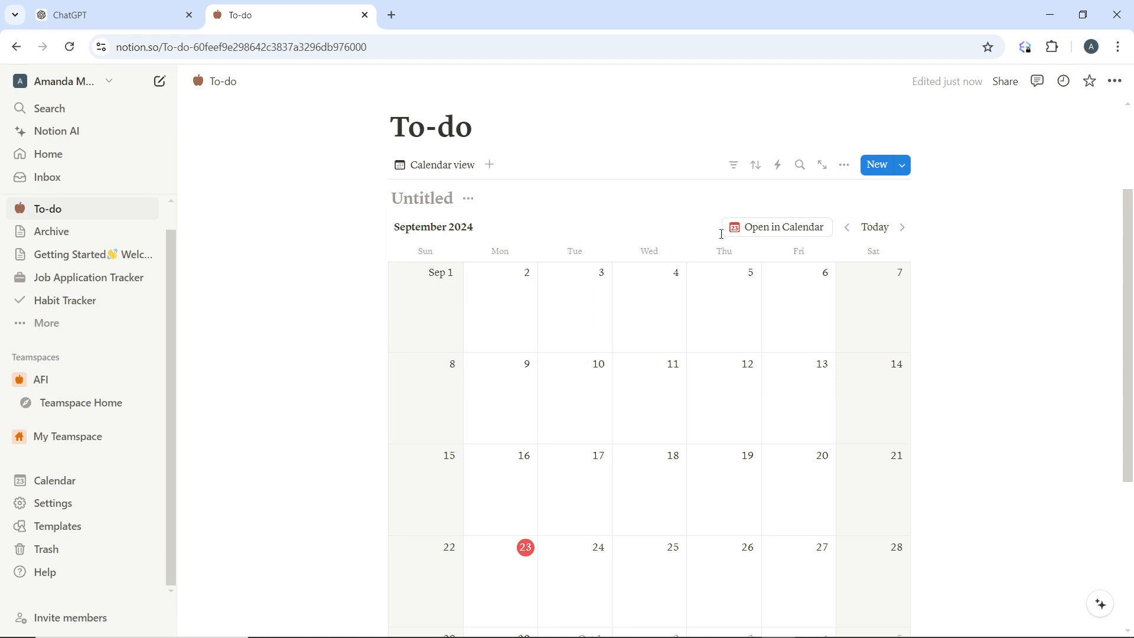
Step: Title the untitled calendar database "My Calendar"
scroll(459, 186, up, 3)
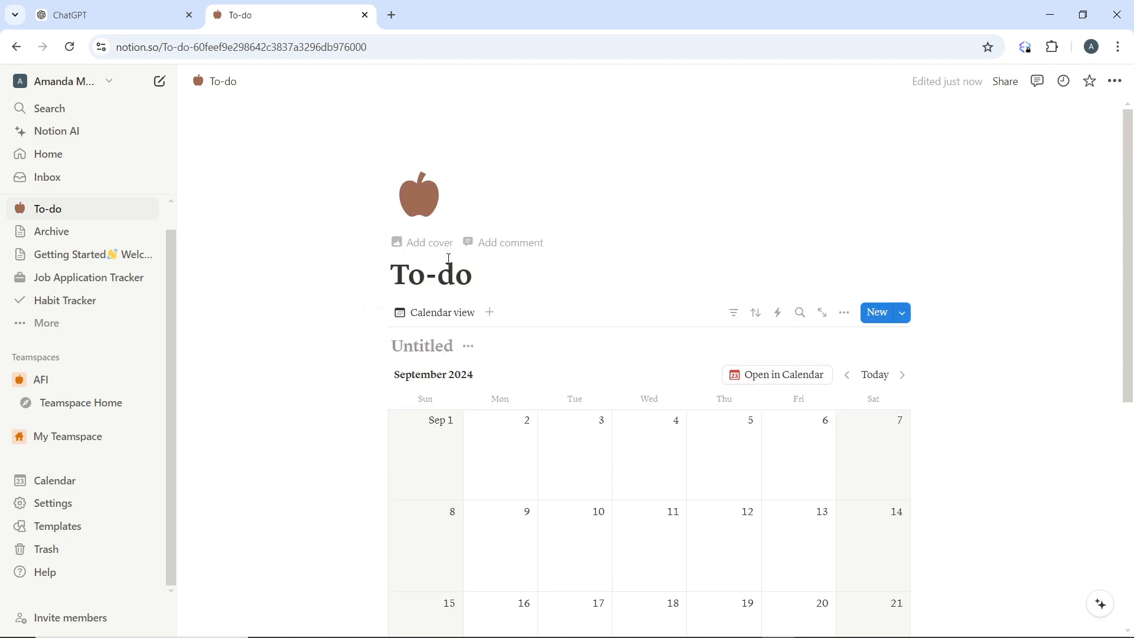
click(422, 345)
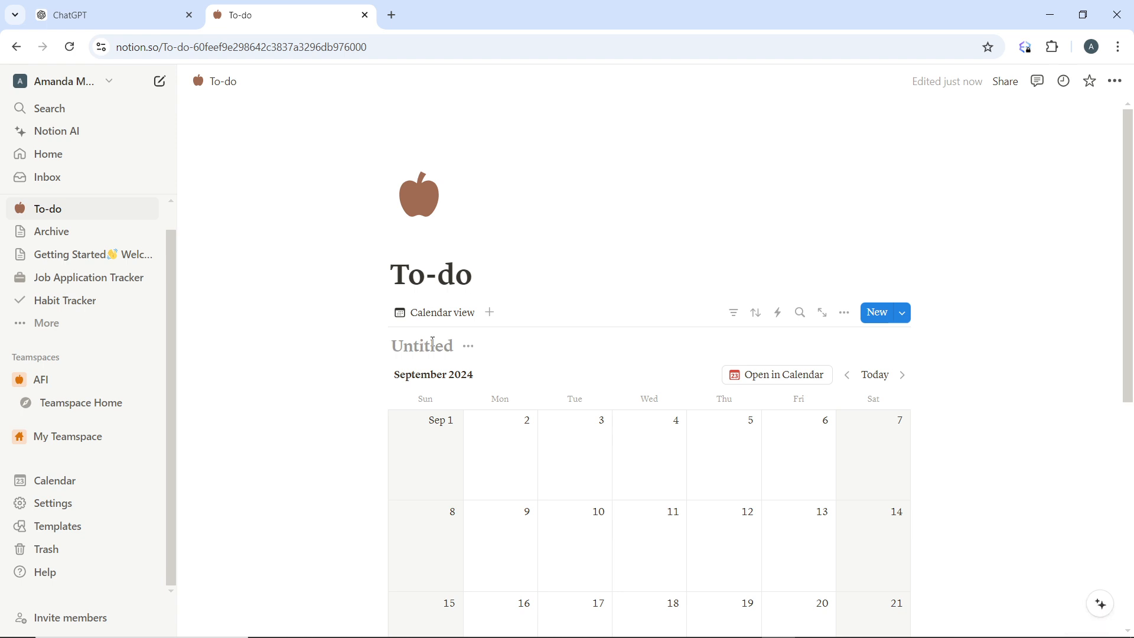
text(M)
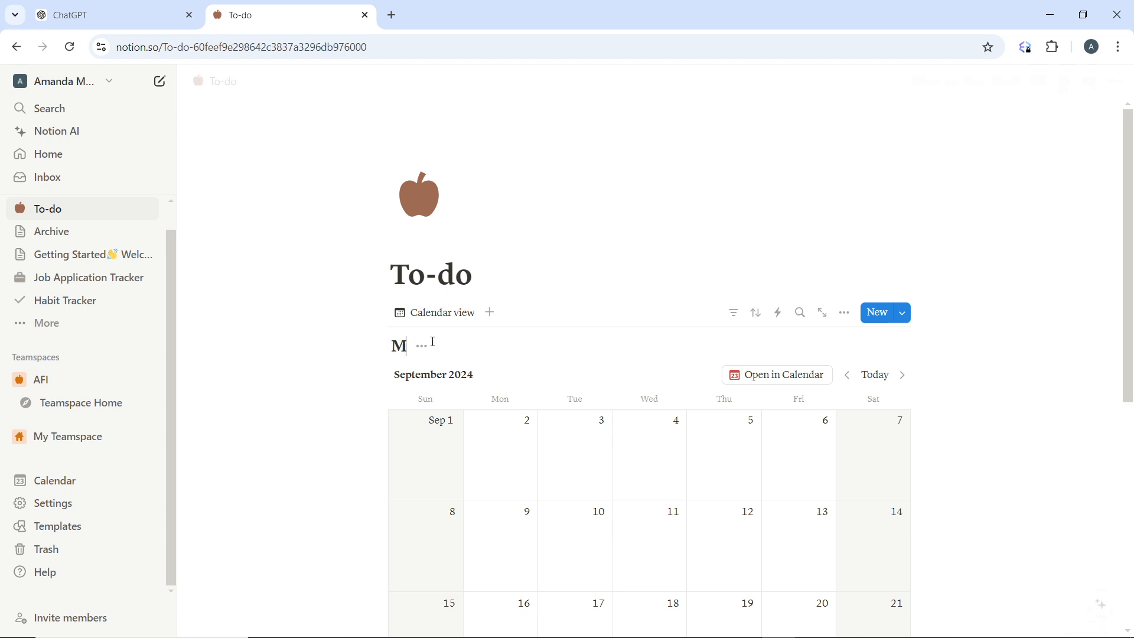
text(y Calendar)
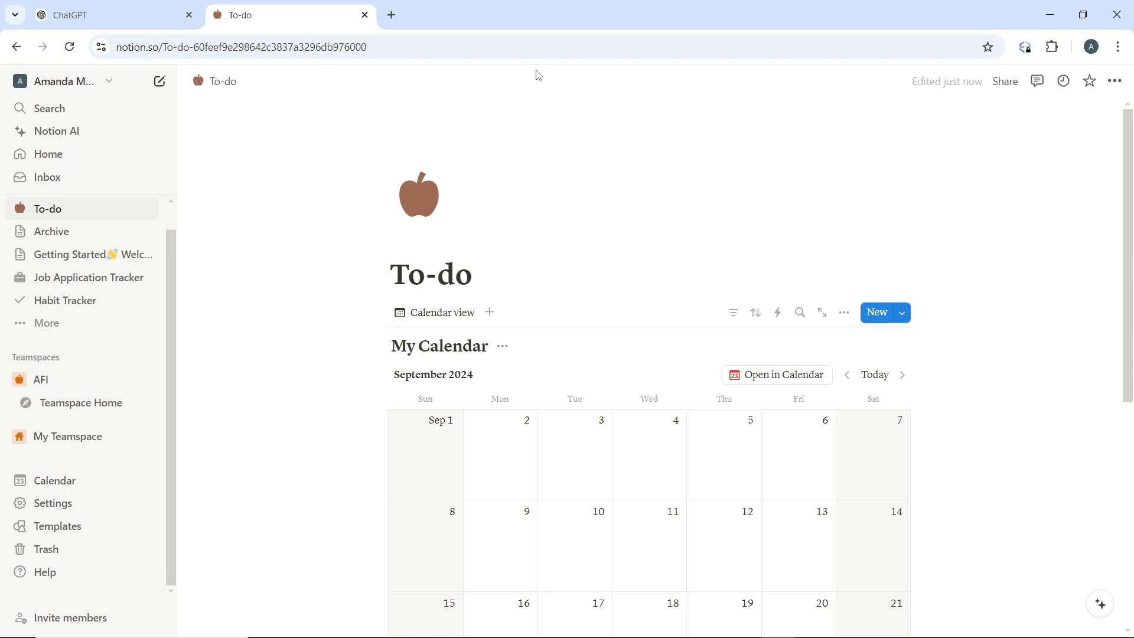
scroll(561, 560, down, 4)
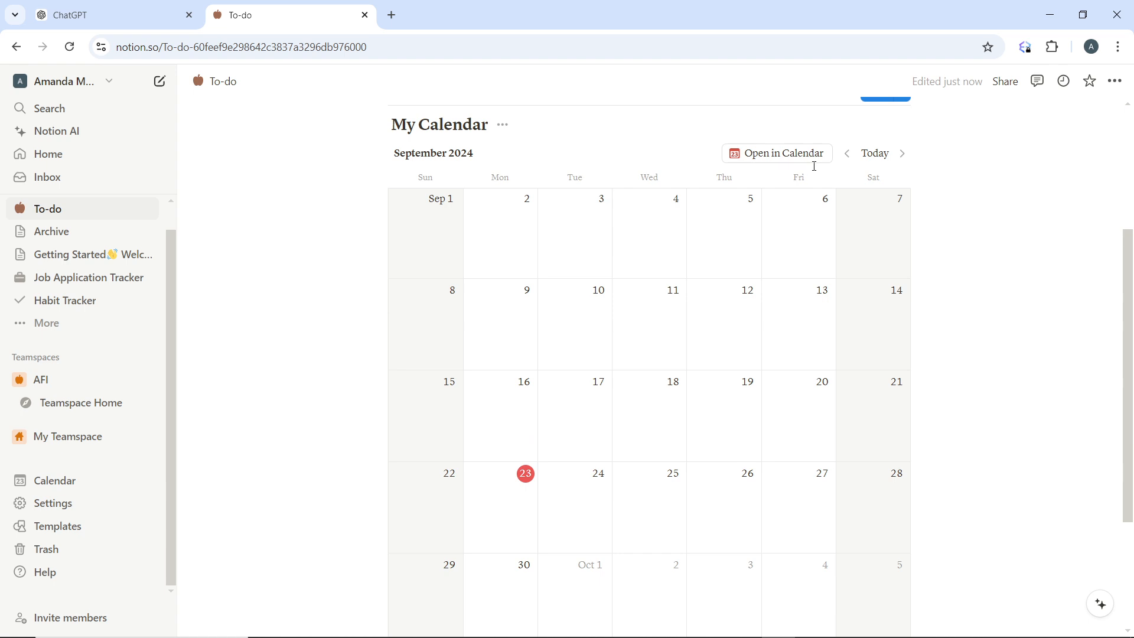
scroll(585, 301, up, 4)
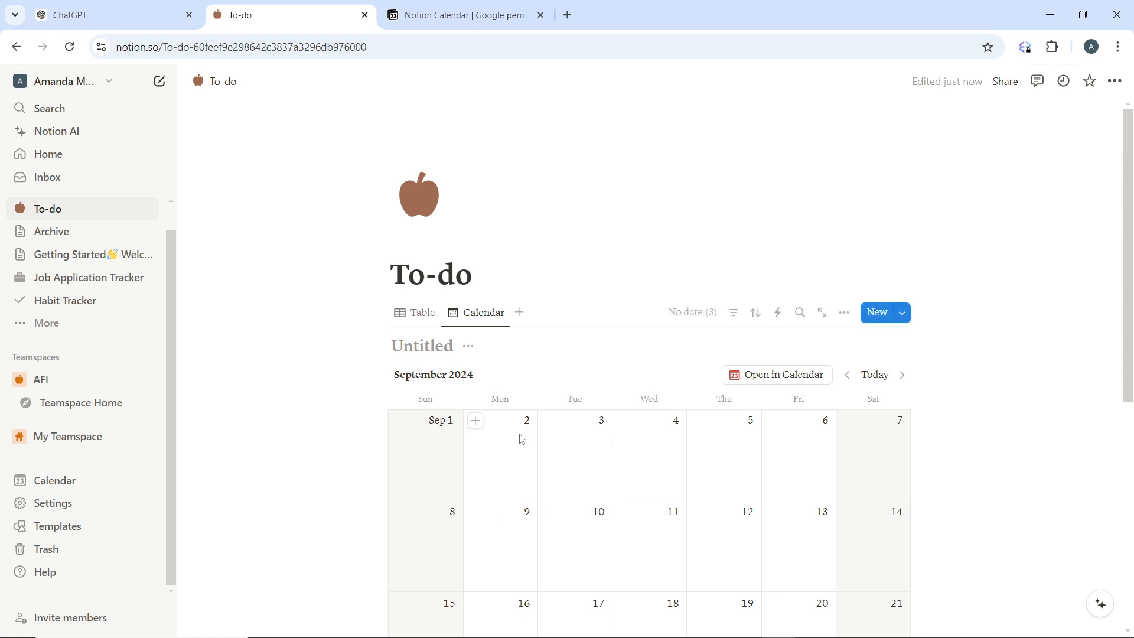
Step: Title the untitled database with Table and Calendar views "MY CALENDAR"
scroll(514, 431, down, 1)
scroll(507, 396, up, 1)
scroll(519, 366, down, 1)
click(435, 264)
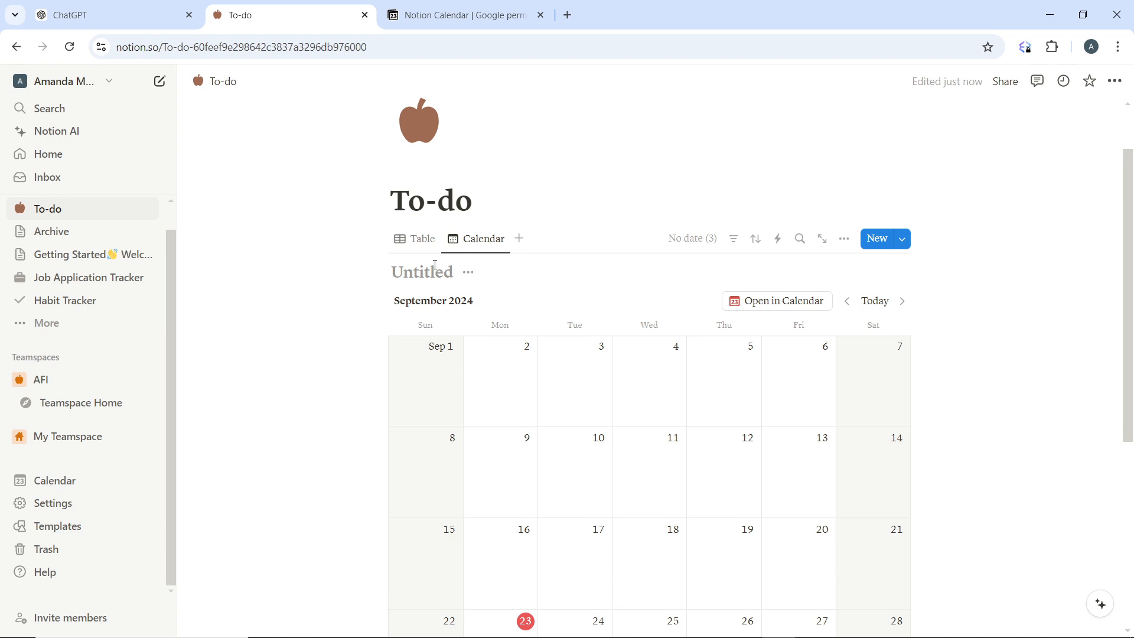
text(M)
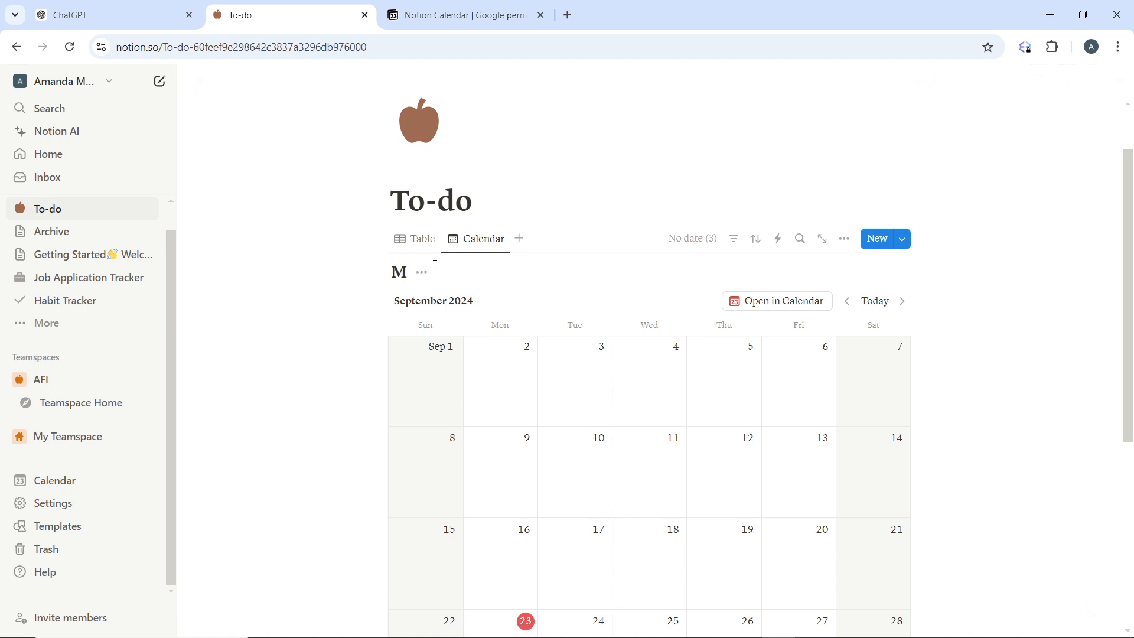
text(Y CALENDAR)
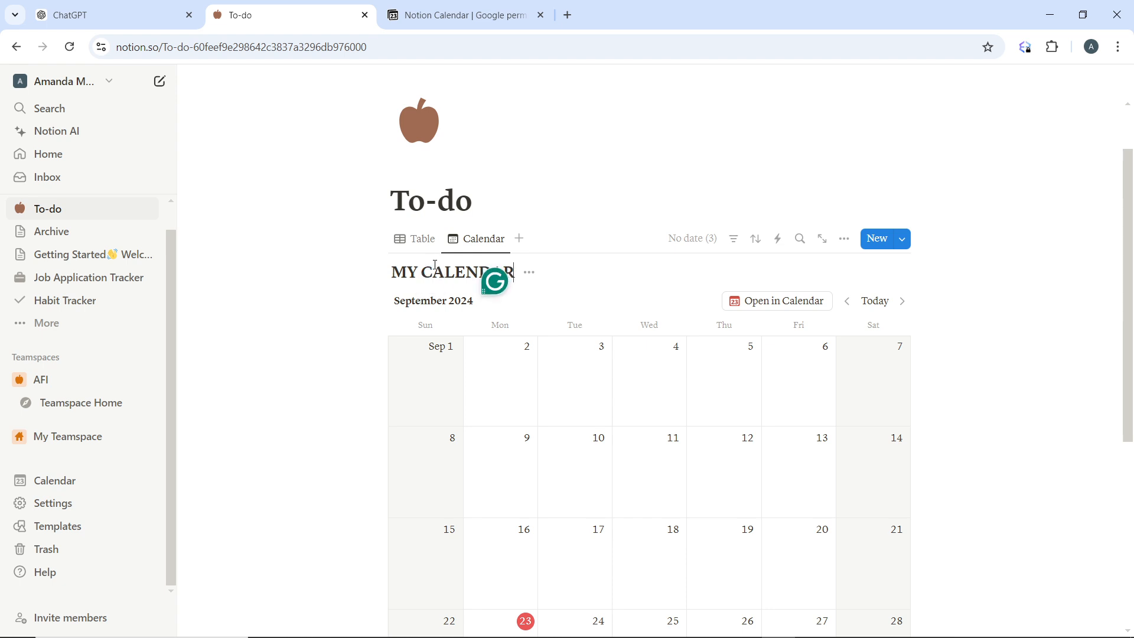
click(418, 377)
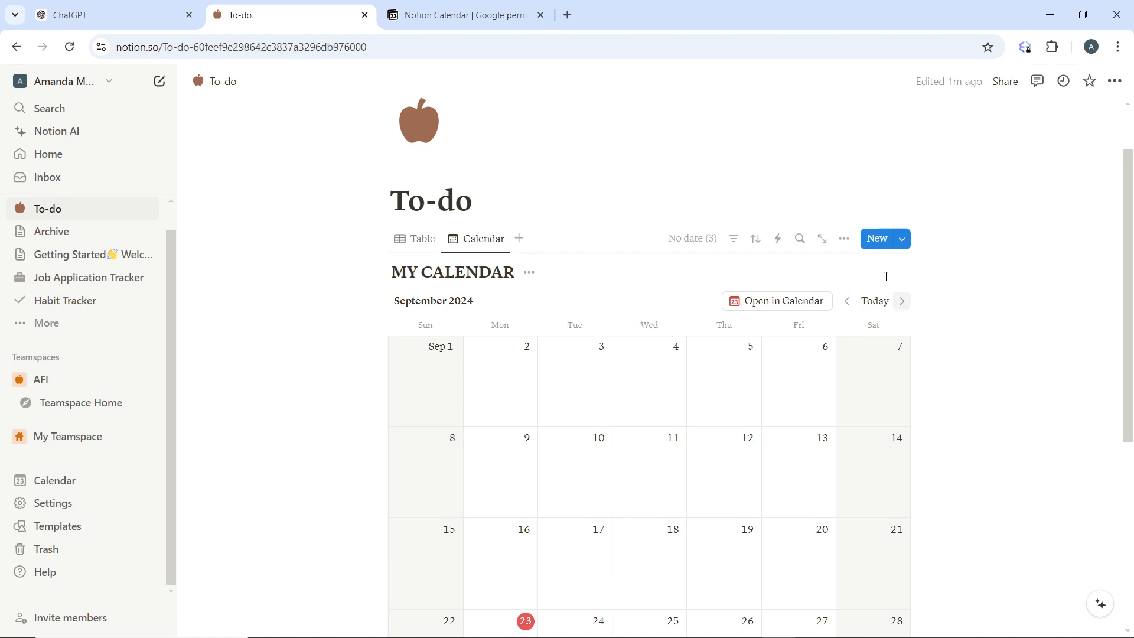
Step: Add a Status property to the calendar database through its view options
click(843, 240)
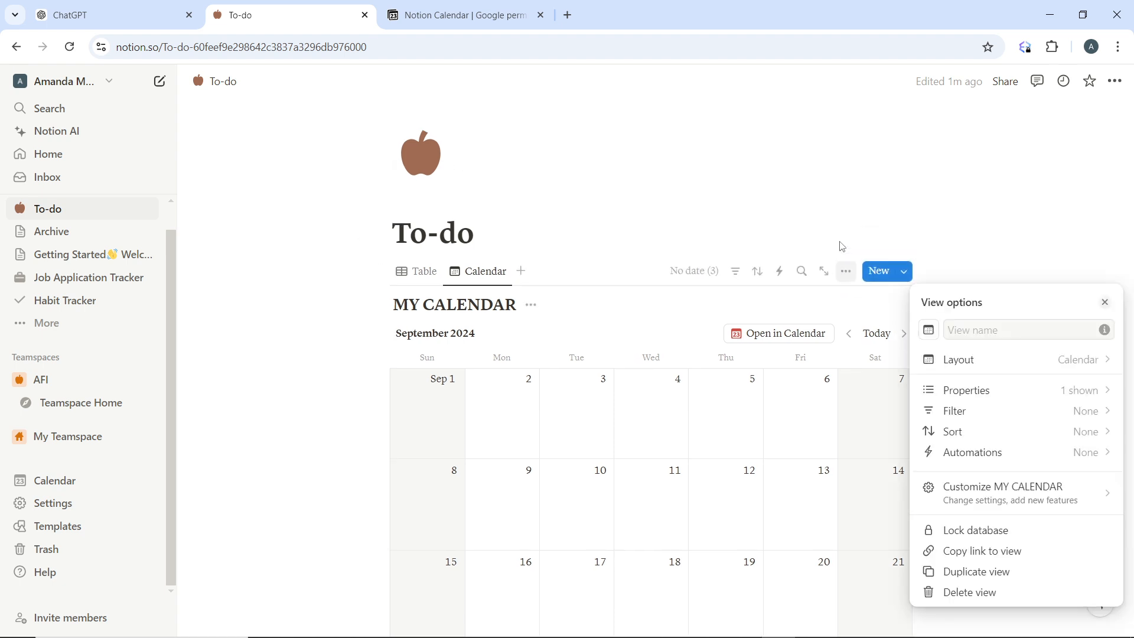
click(995, 391)
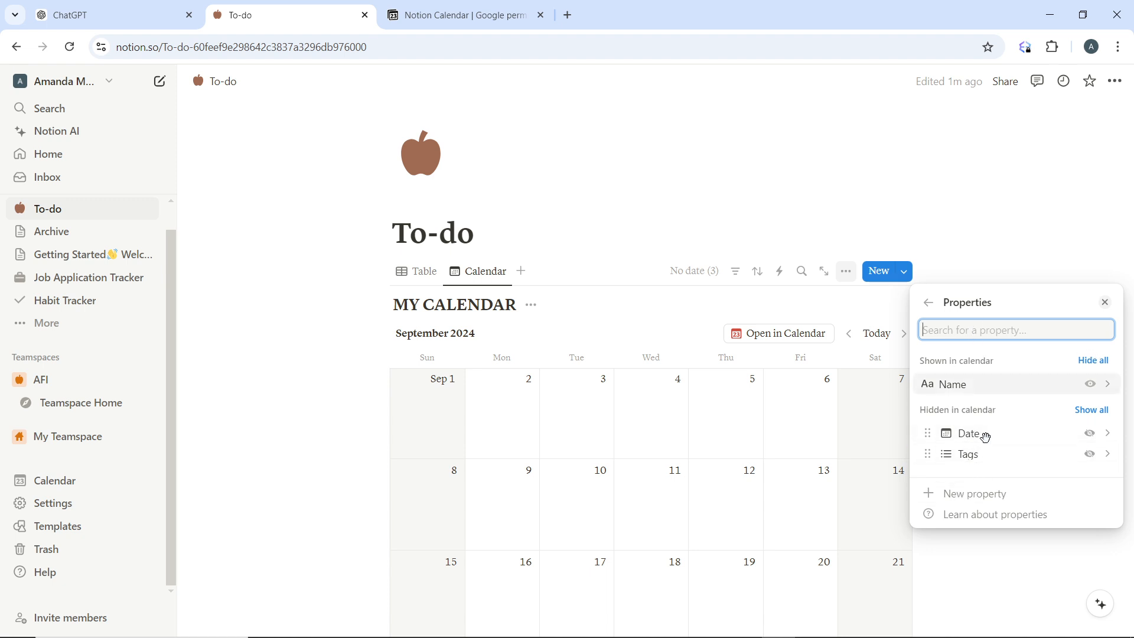
click(987, 499)
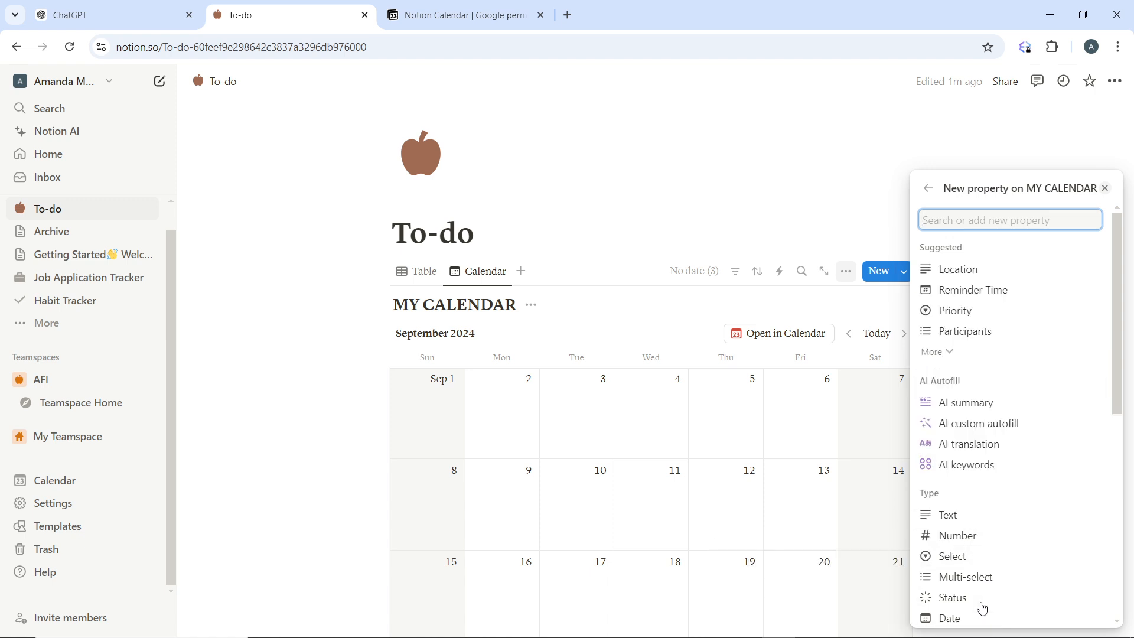
click(982, 604)
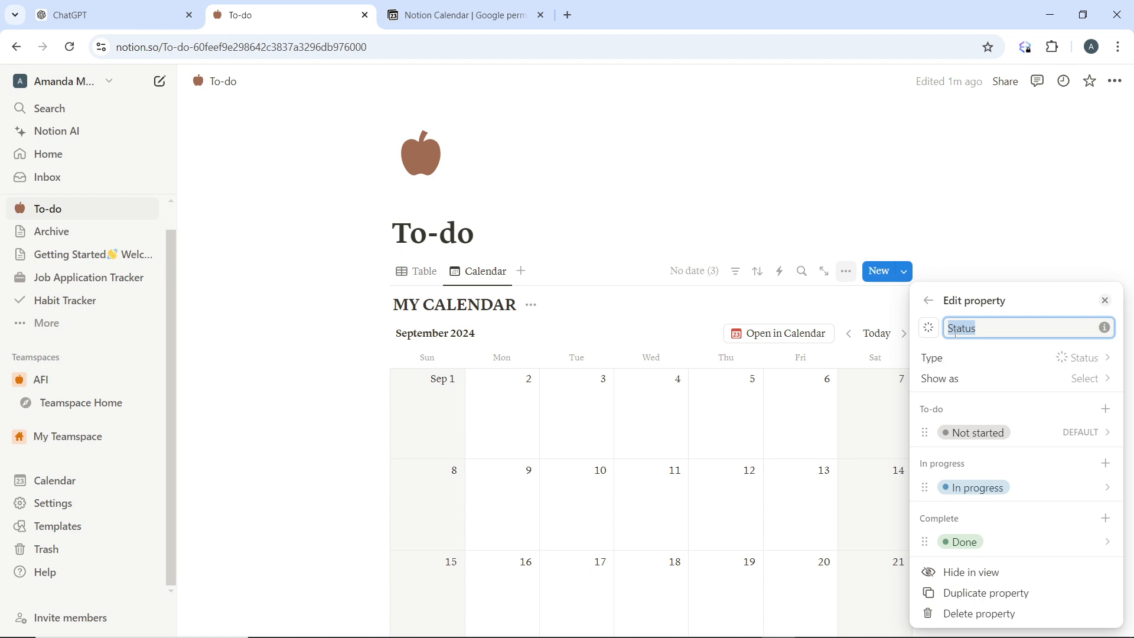
Step: Add a second property of type Status to the calendar database
click(928, 305)
scroll(989, 561, down, 4)
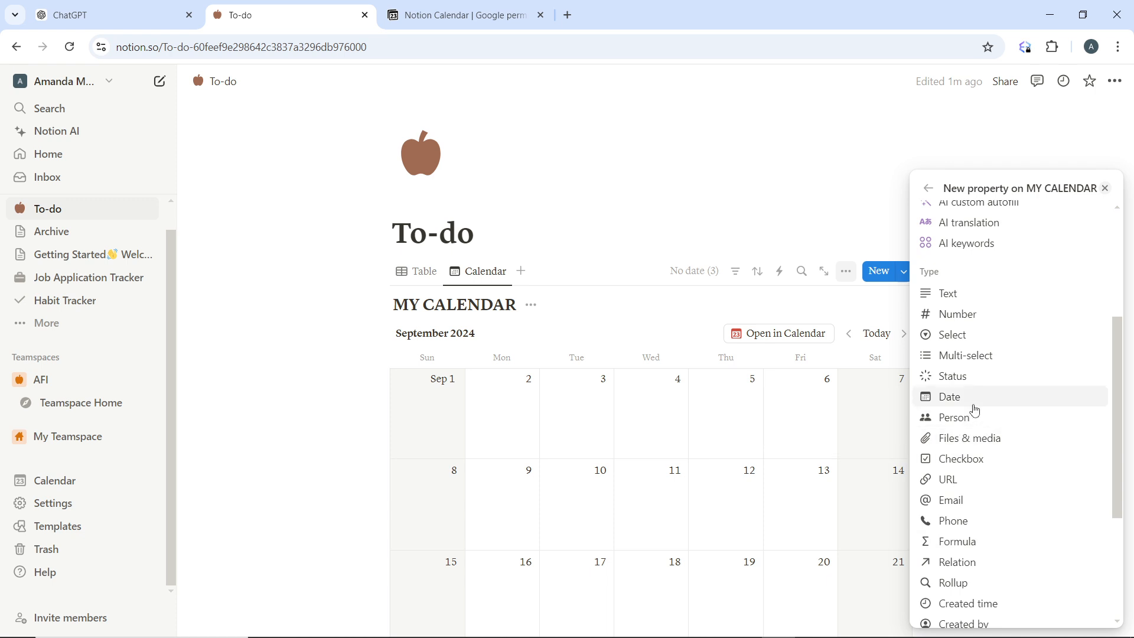
click(958, 378)
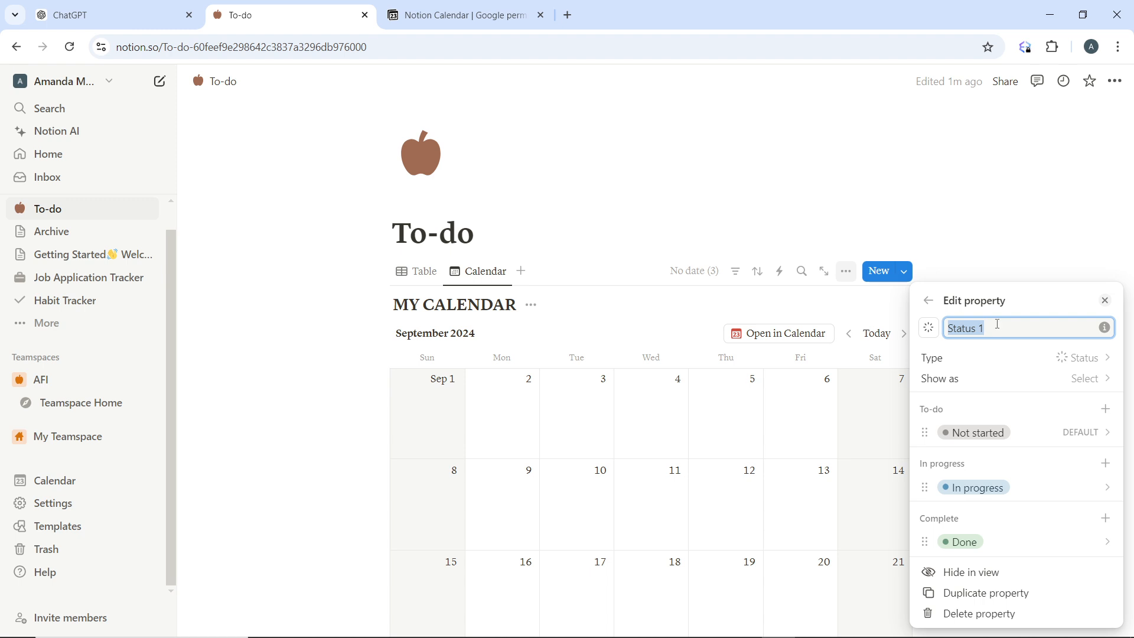
Step: Add a Person property to the MY CALENDAR database and close the property settings
click(928, 327)
click(928, 302)
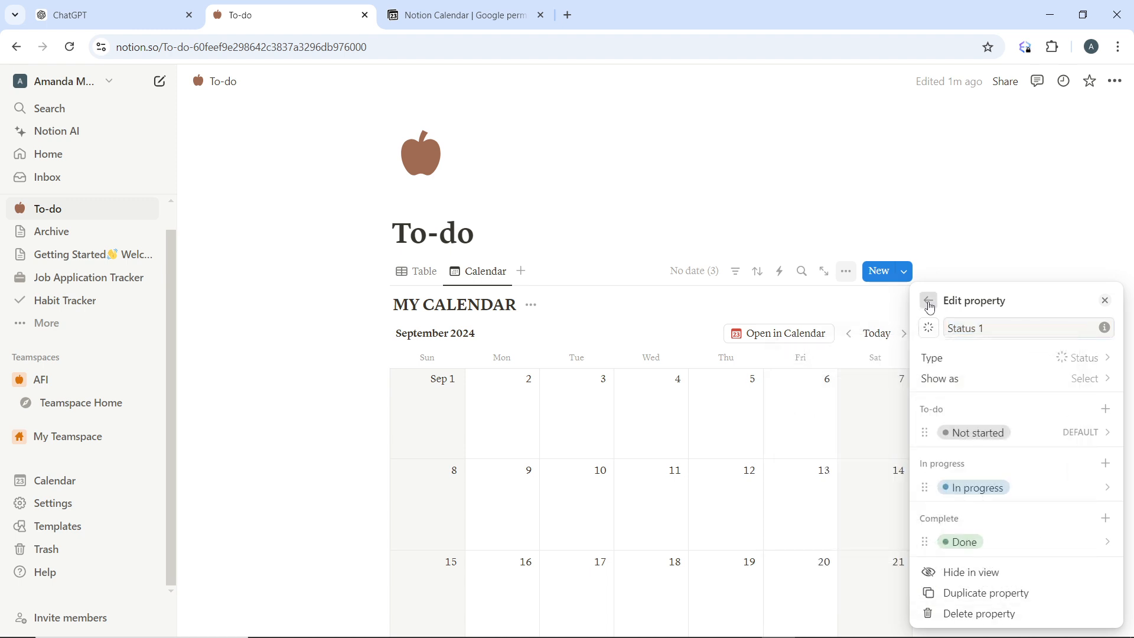
click(928, 302)
scroll(972, 534, down, 1)
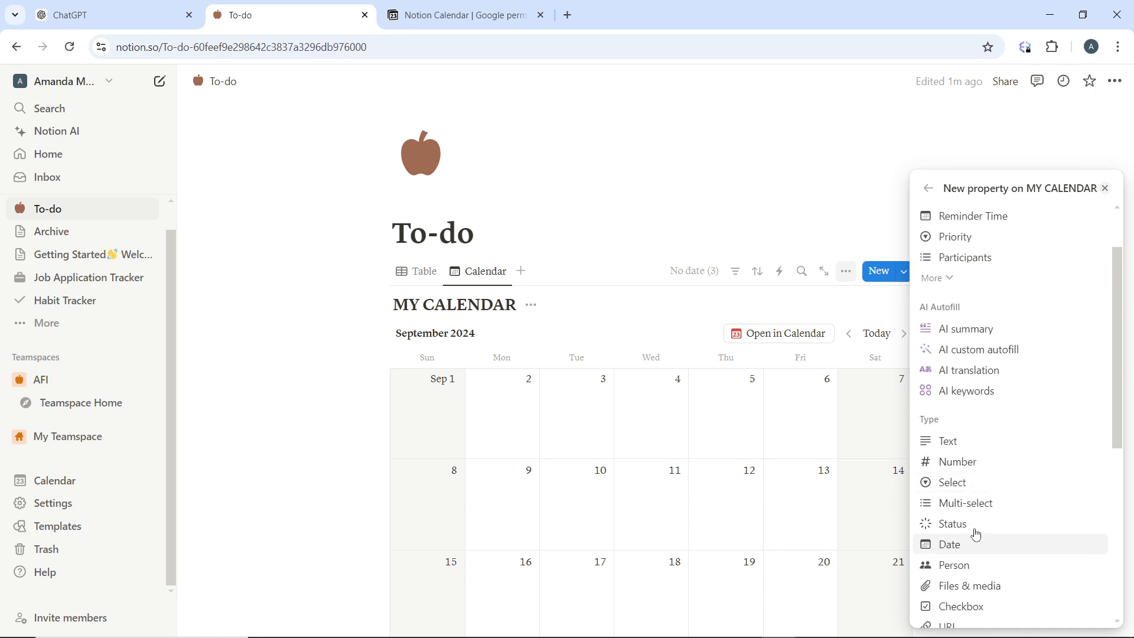
click(974, 566)
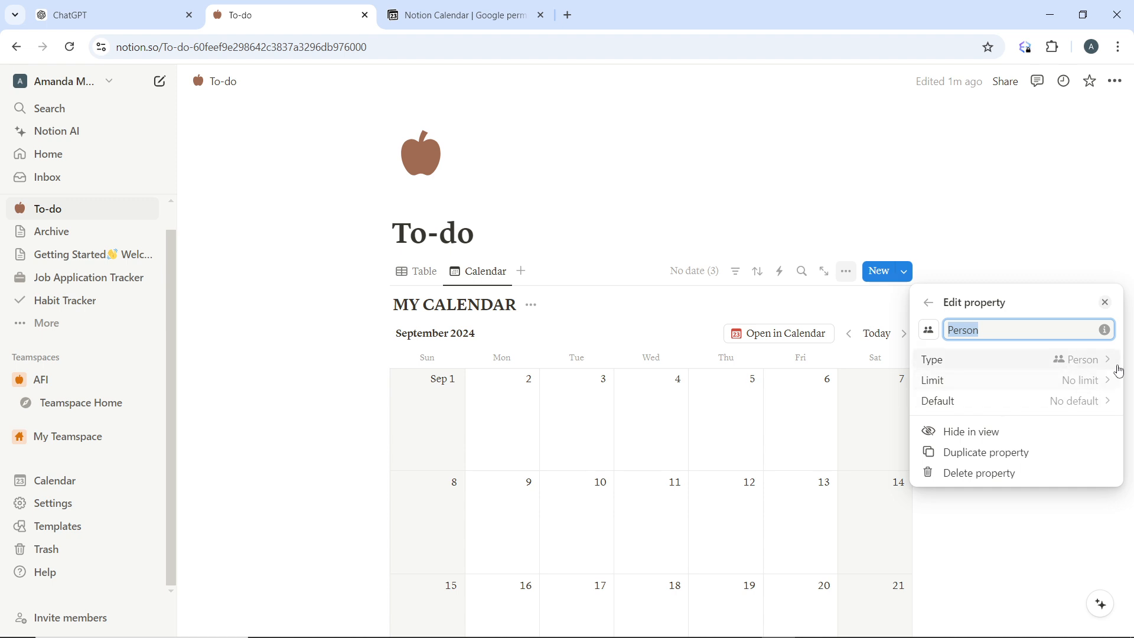
click(1001, 383)
click(931, 304)
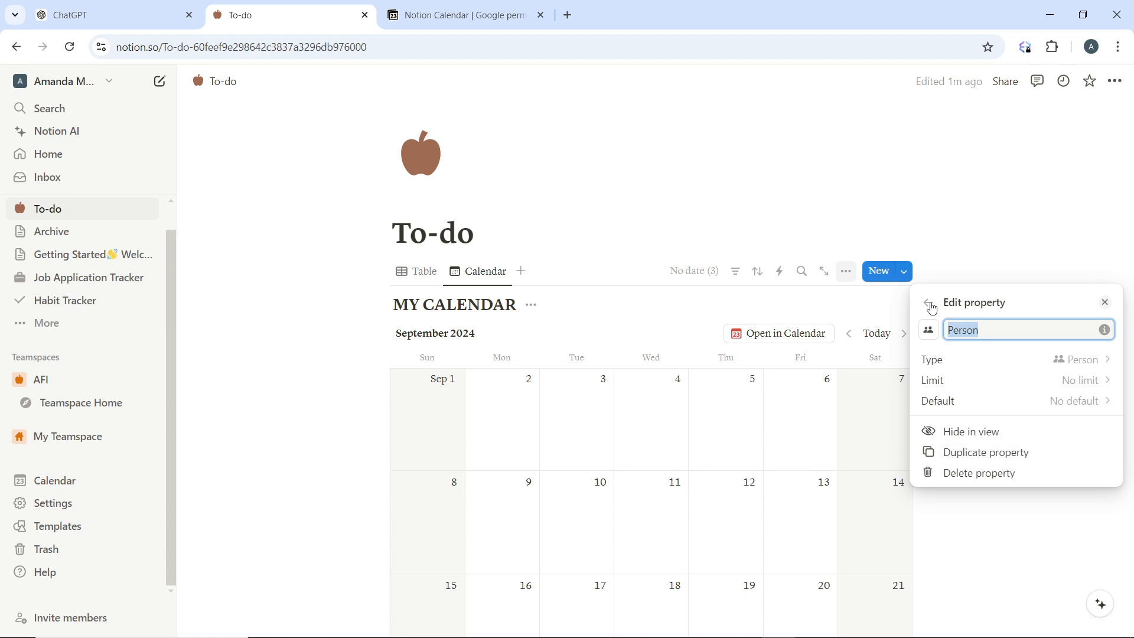
click(929, 303)
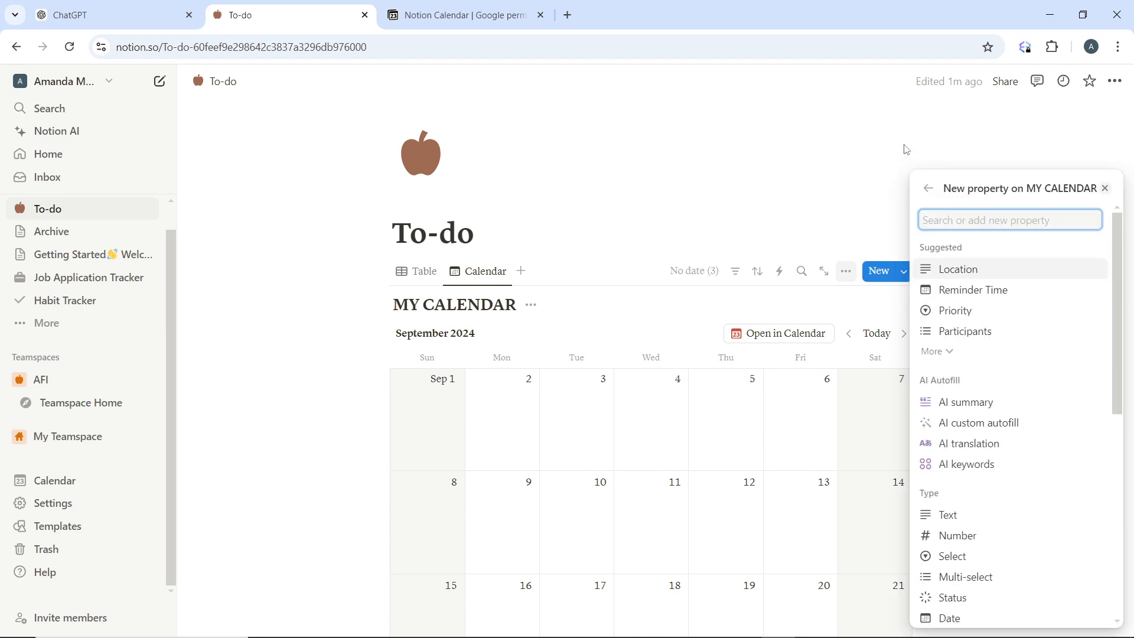
click(928, 189)
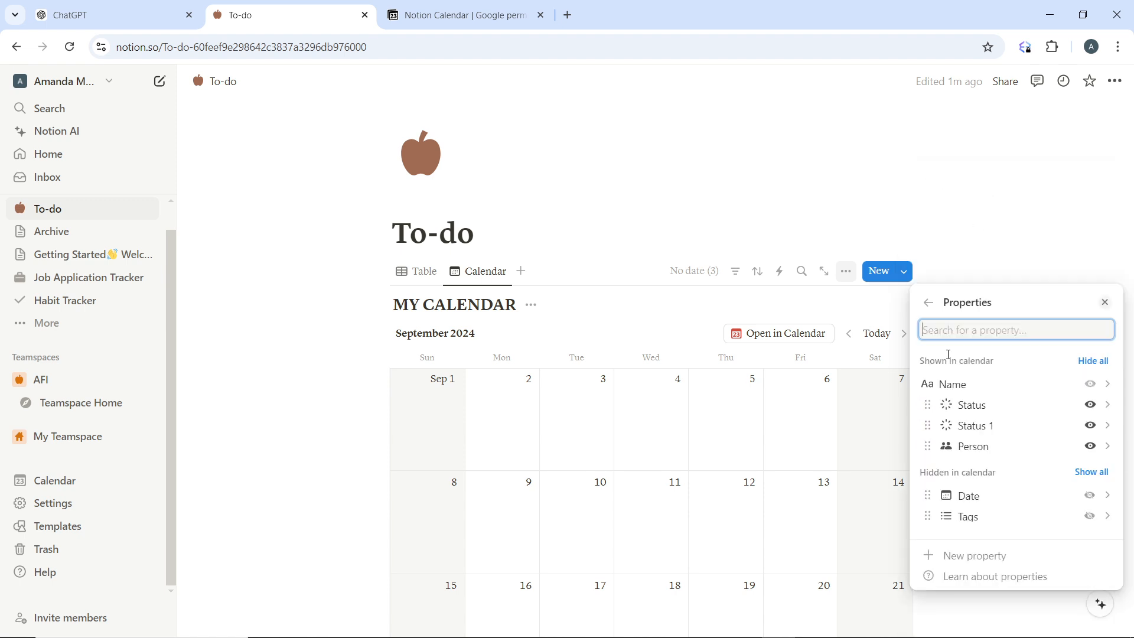
click(971, 162)
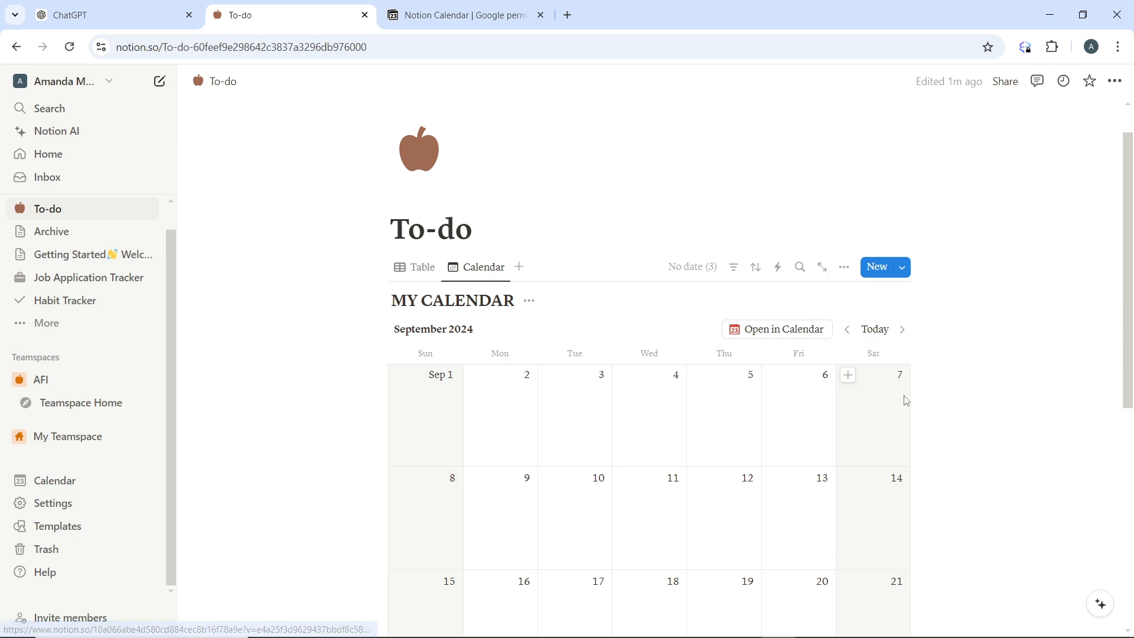
Step: Show all hidden properties, including Date and Tags, on the calendar view's entries
scroll(792, 362, down, 7)
scroll(790, 337, up, 8)
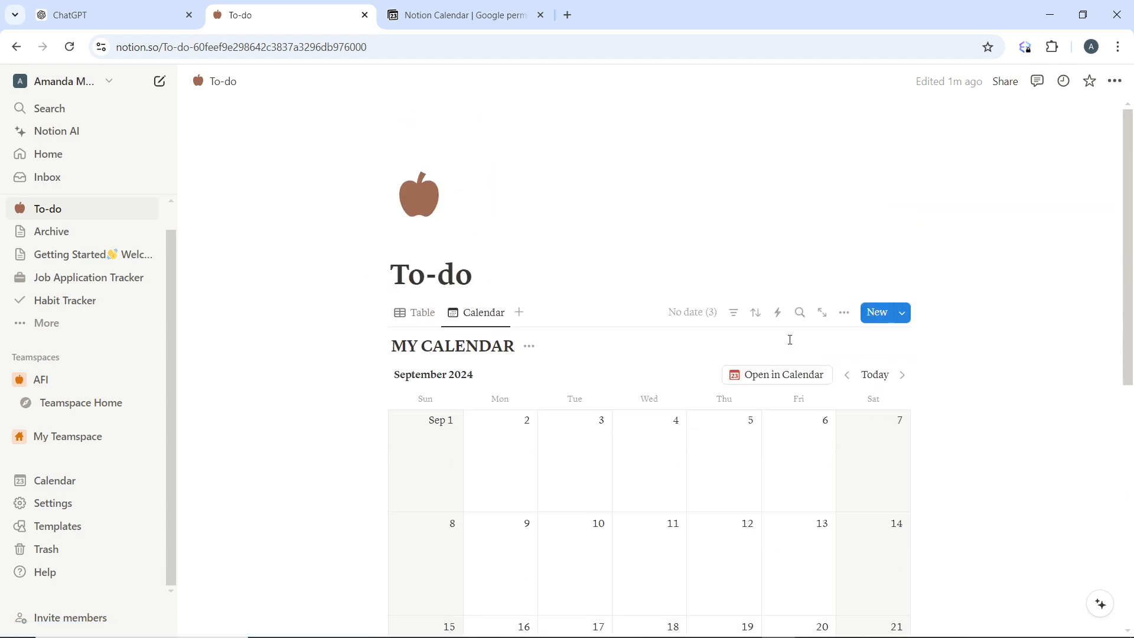
click(846, 318)
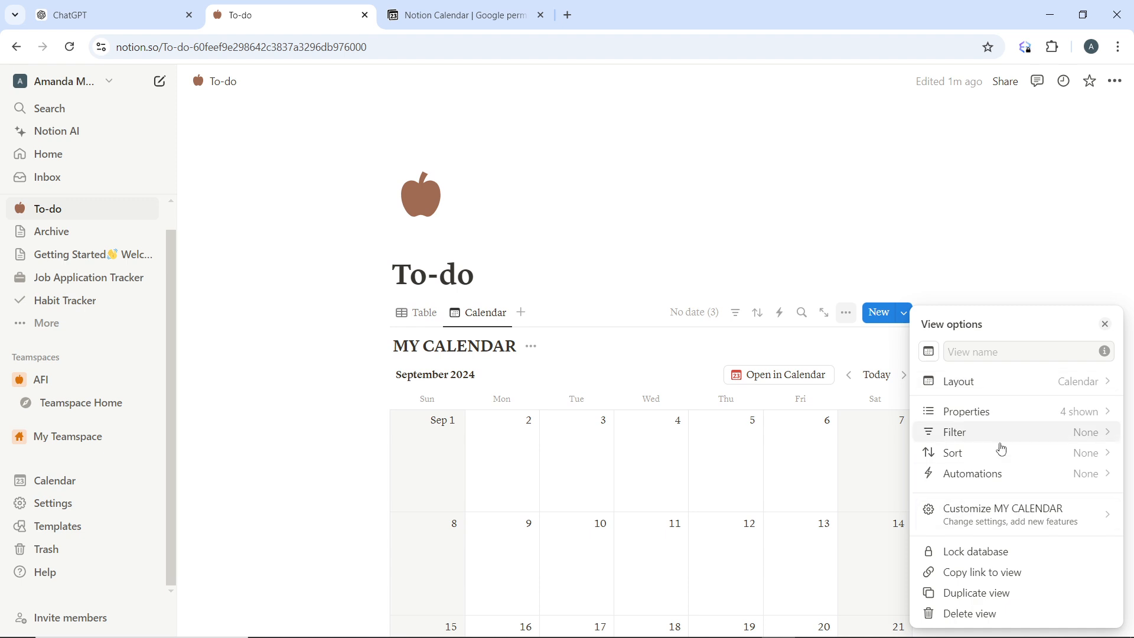
click(999, 412)
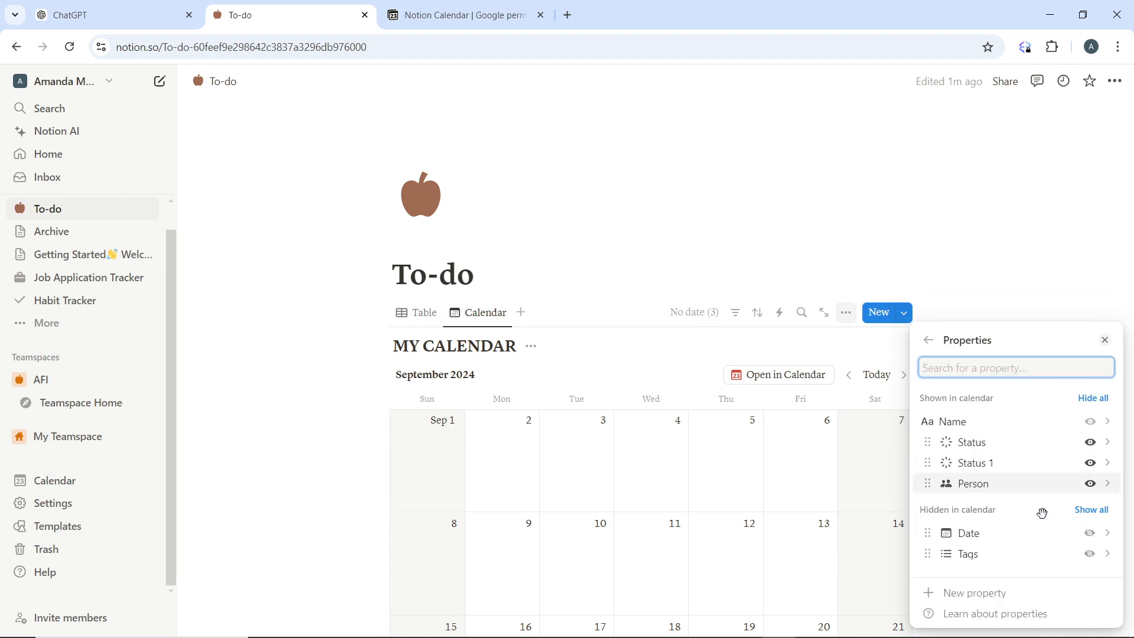
click(1091, 509)
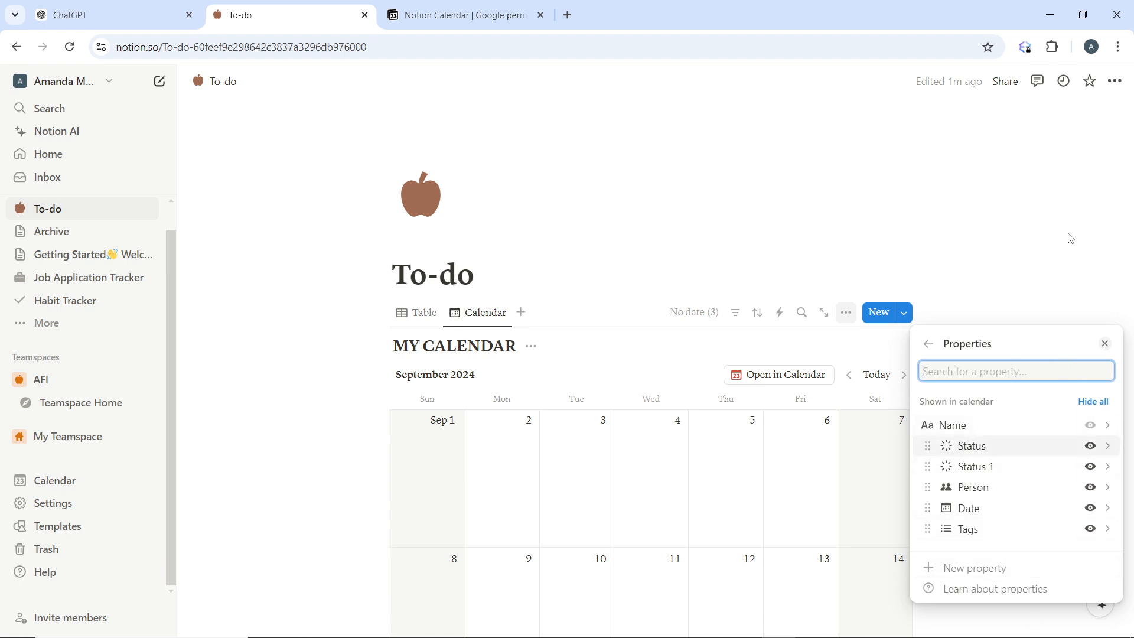
click(1051, 246)
Step: Browse the calendar forward to November 2024 and back to September 2024
scroll(802, 433, down, 2)
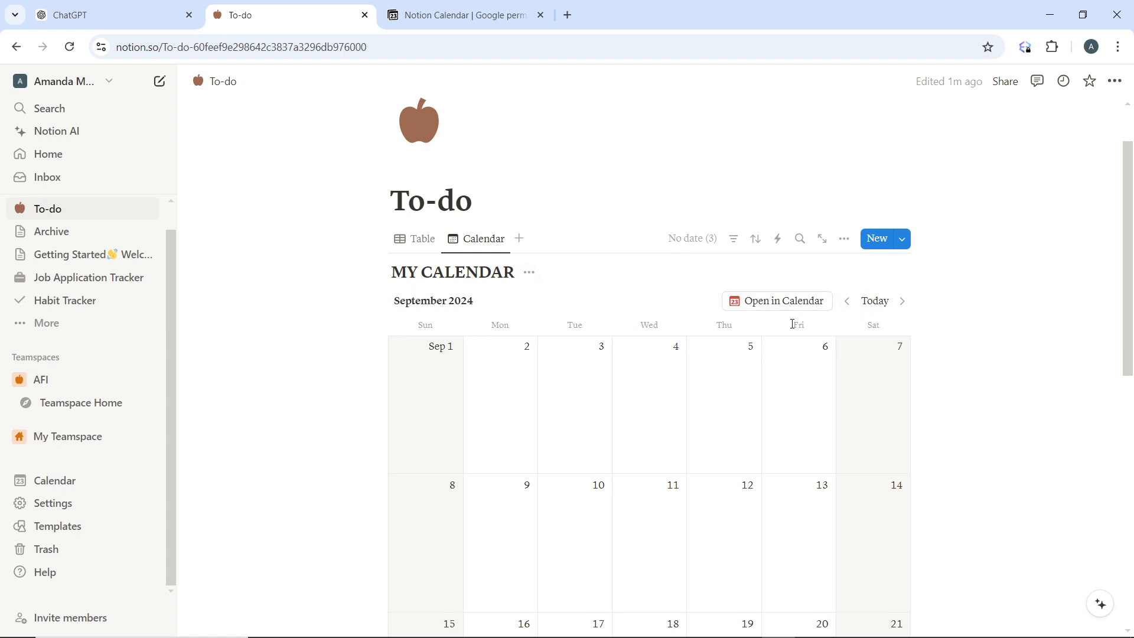
click(903, 302)
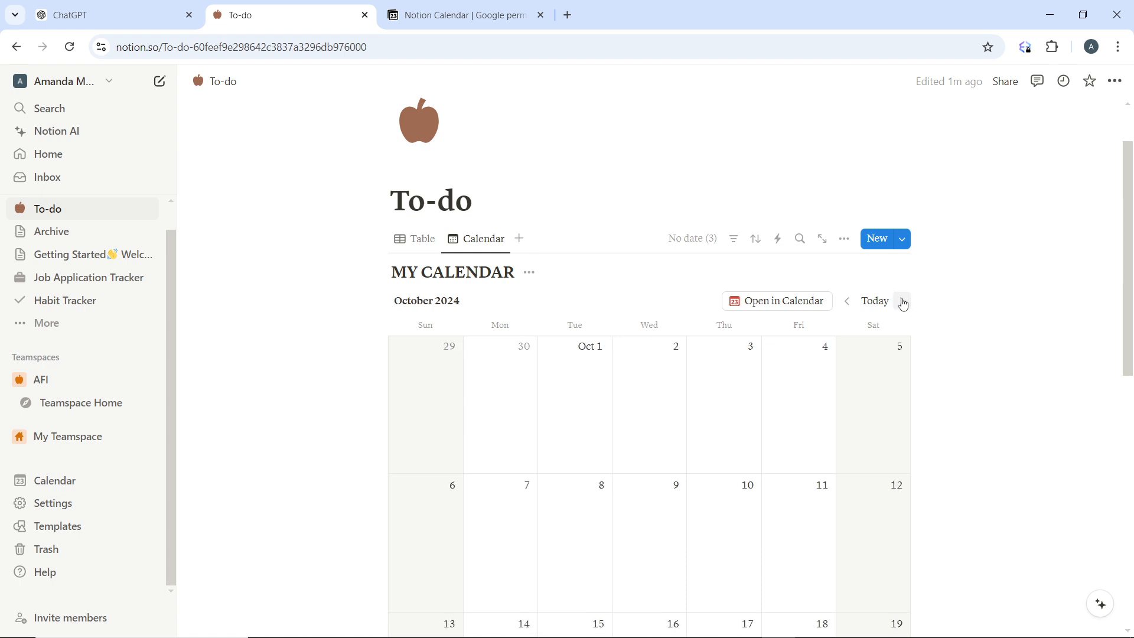
click(906, 305)
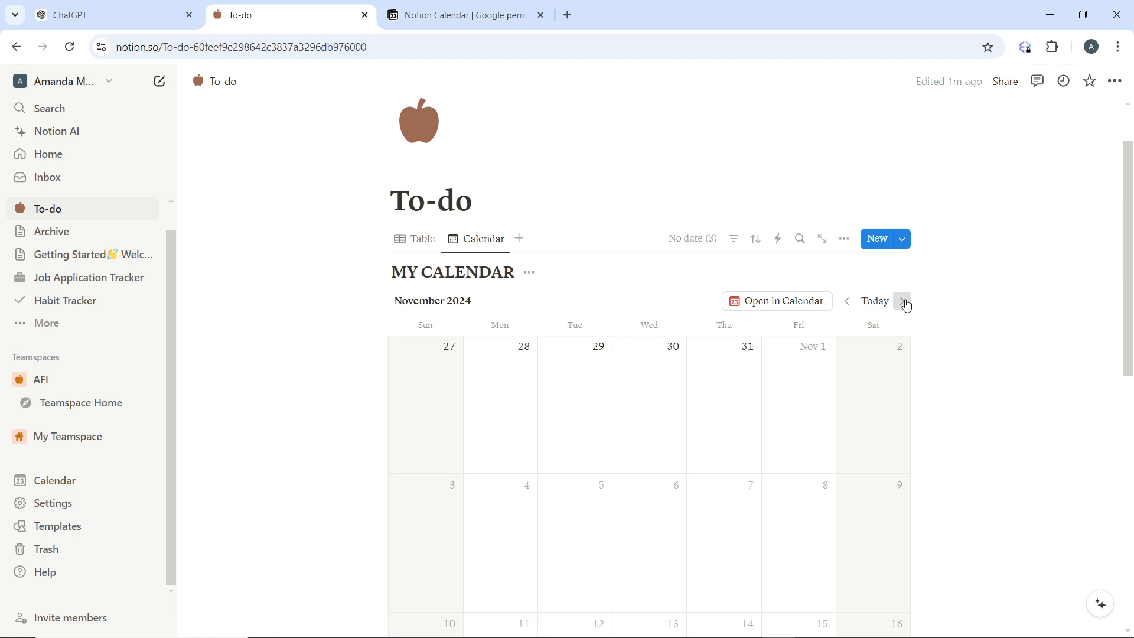
click(848, 305)
click(848, 305)
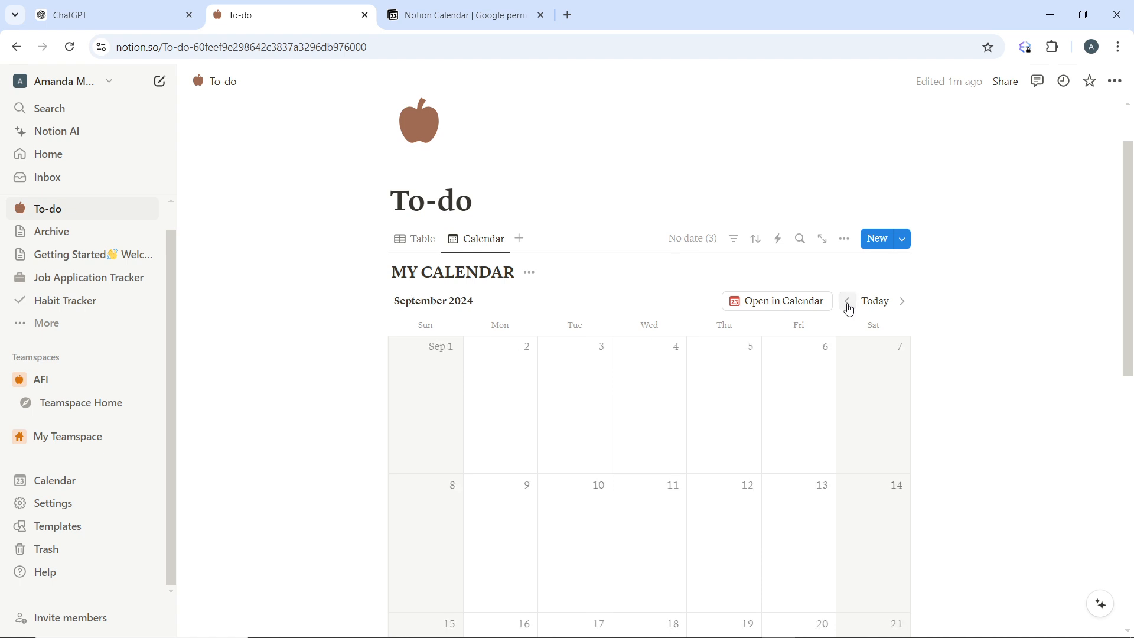
scroll(945, 354, down, 3)
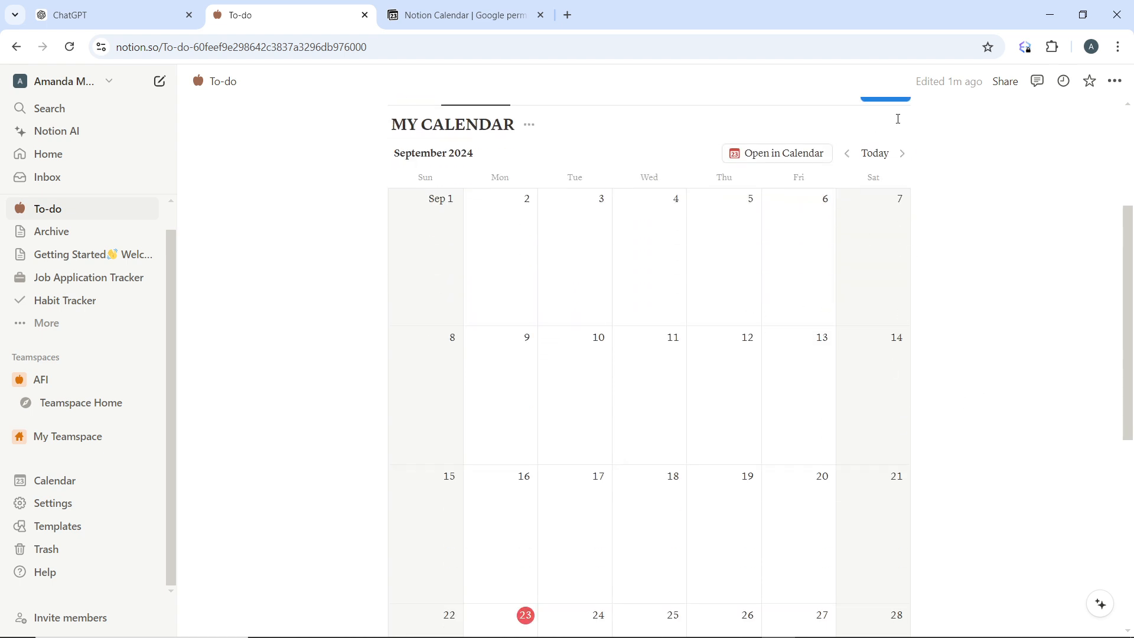
click(902, 152)
click(848, 153)
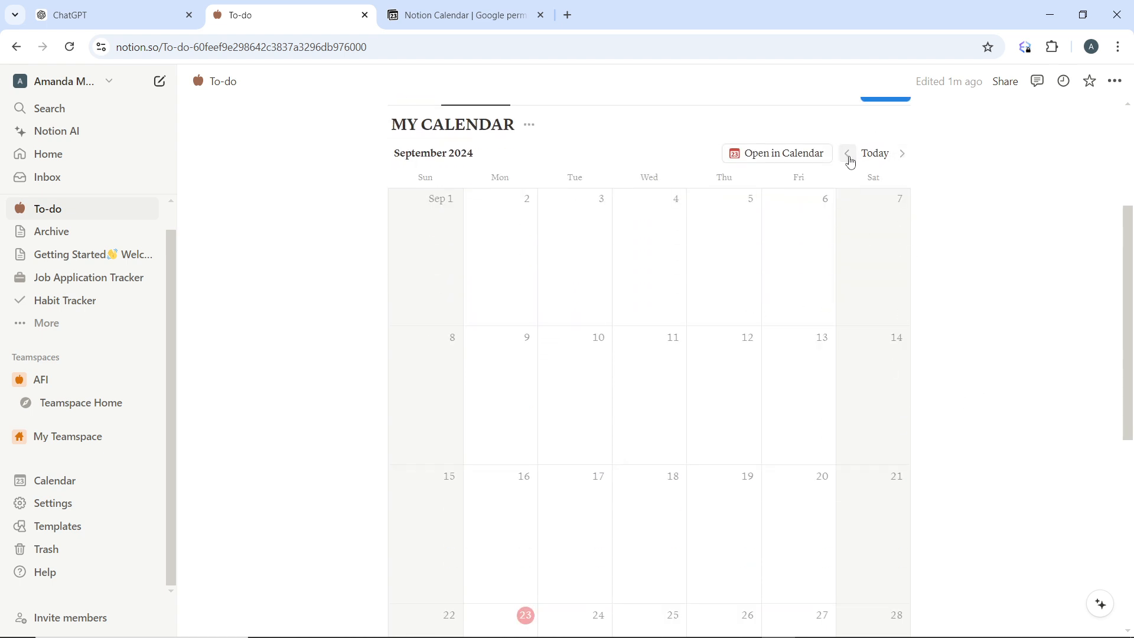
scroll(591, 485, down, 1)
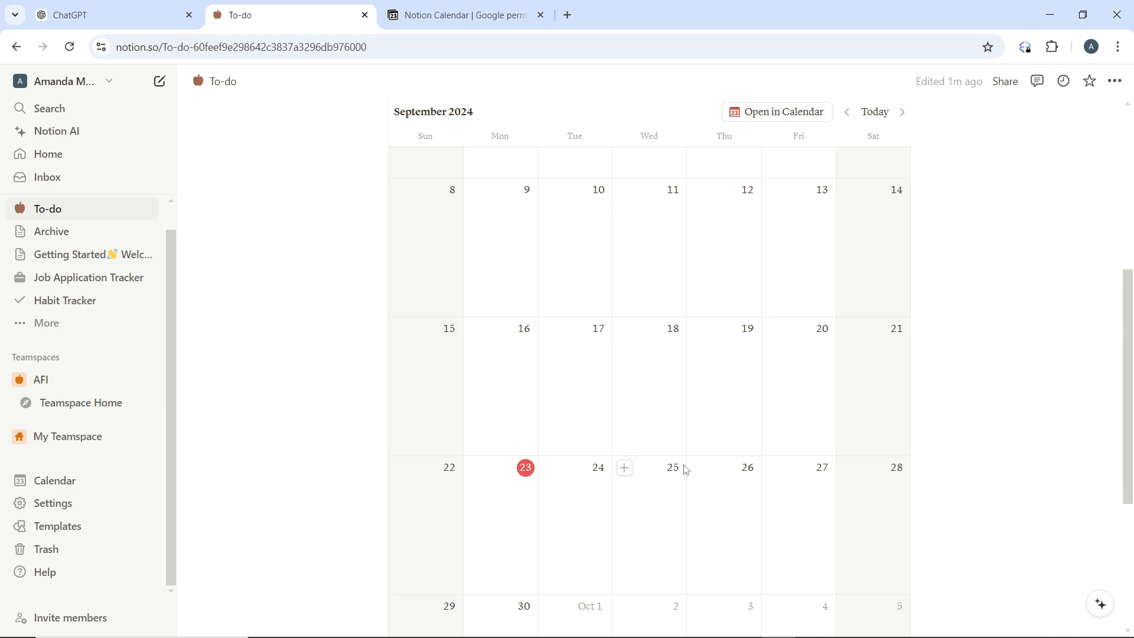
Step: Create a calendar entry on September 25, 2024 and set both Status and Status 1 to In progress
click(626, 468)
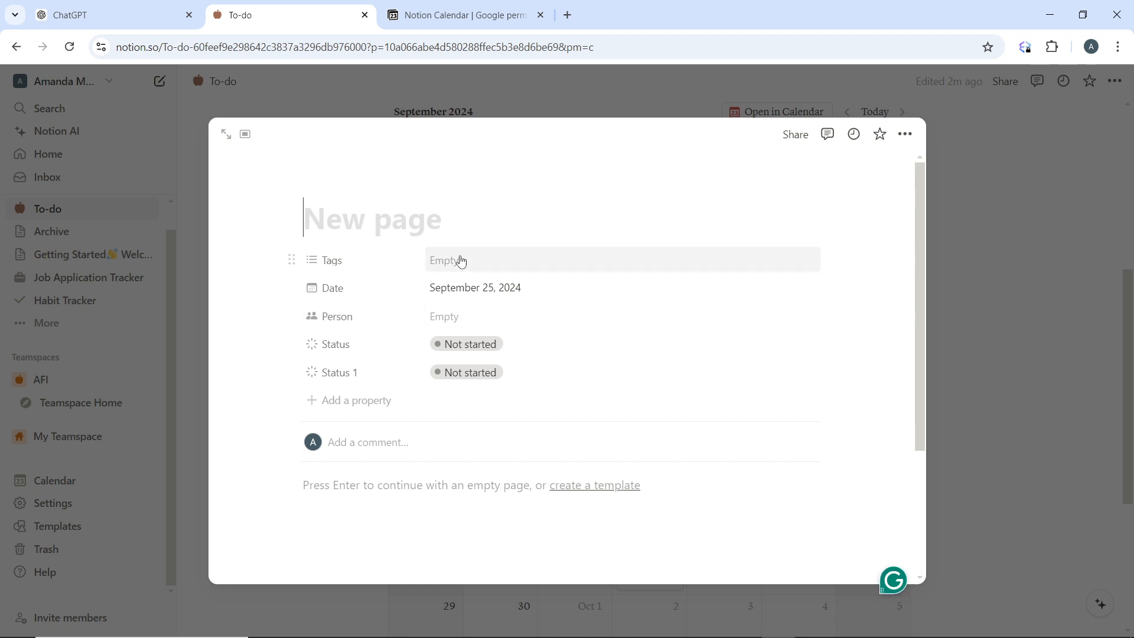
click(476, 370)
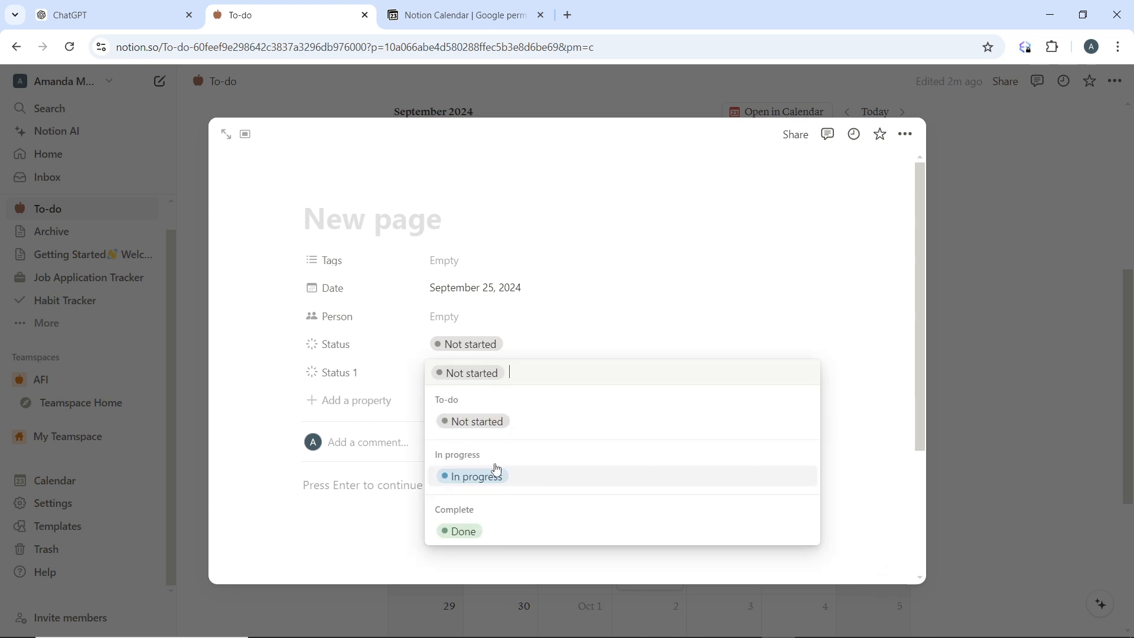
key(Return)
click(490, 343)
key(Down)
key(Return)
Step: Assign the workspace member's account in the new entry's Person property
click(450, 319)
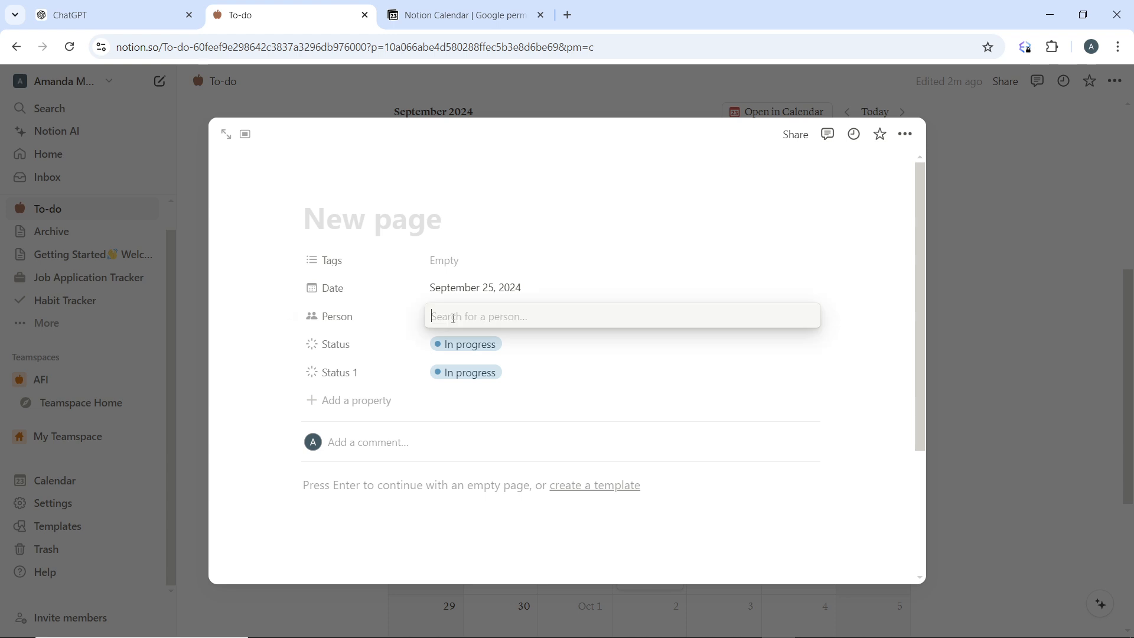
click(490, 386)
key(Escape)
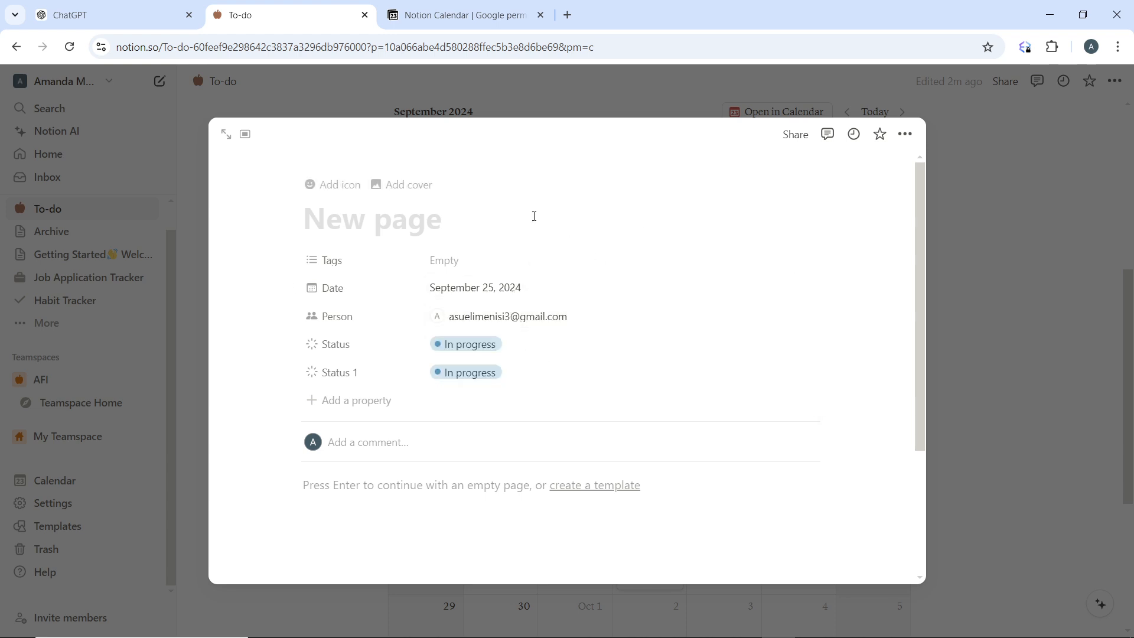
Step: Title the September 25 entry "Going out" and leave its Tags empty
click(453, 262)
click(412, 219)
click(383, 204)
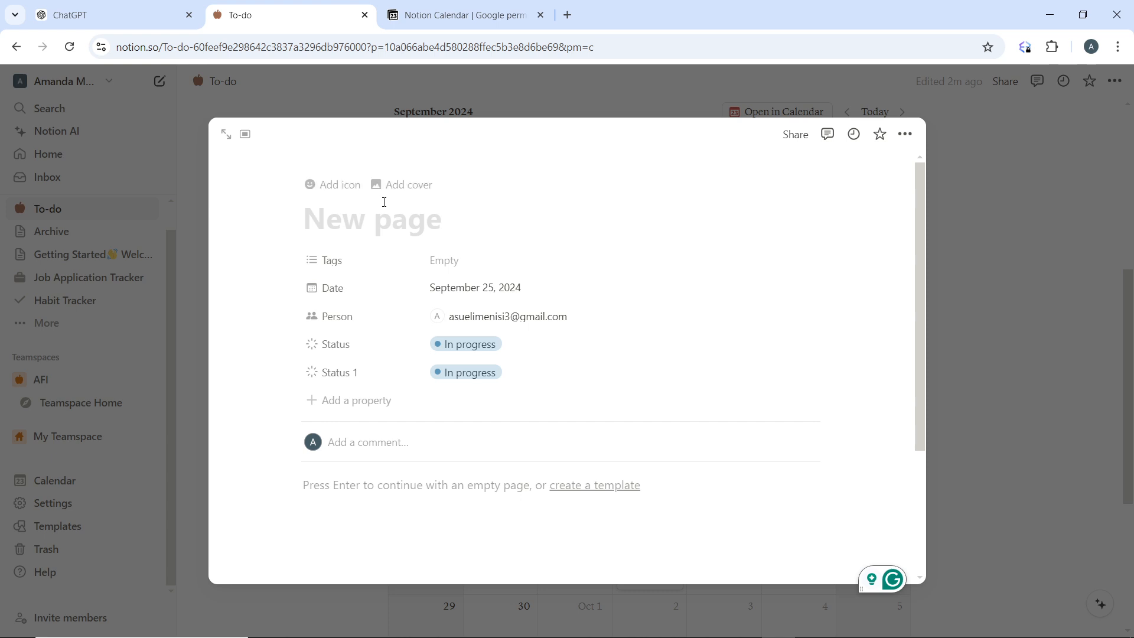
text(G)
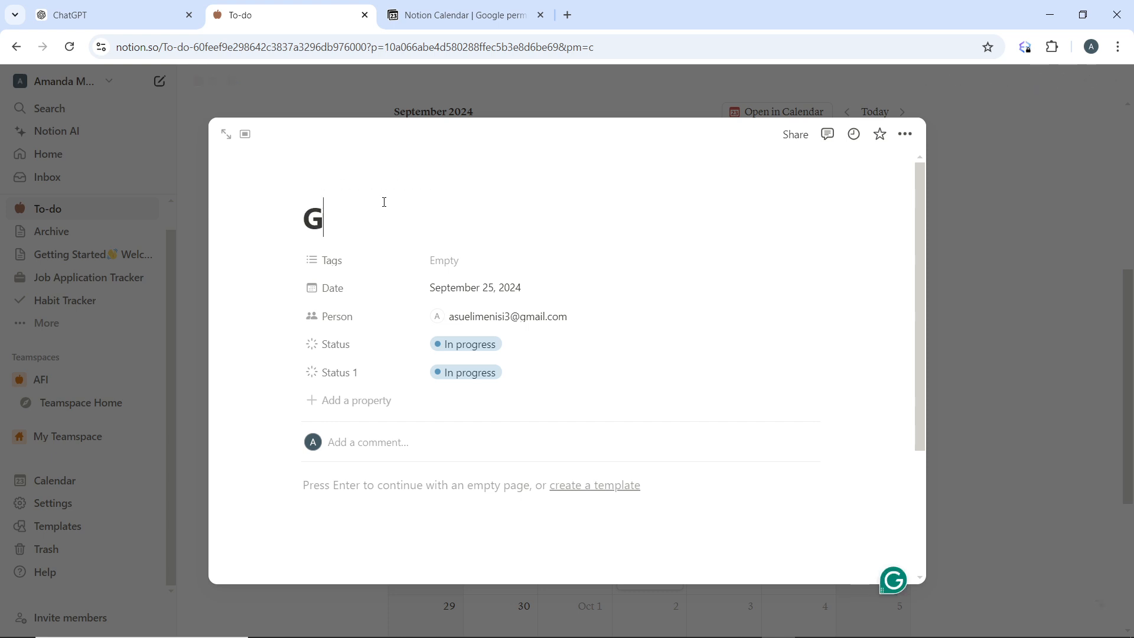
text(oing )
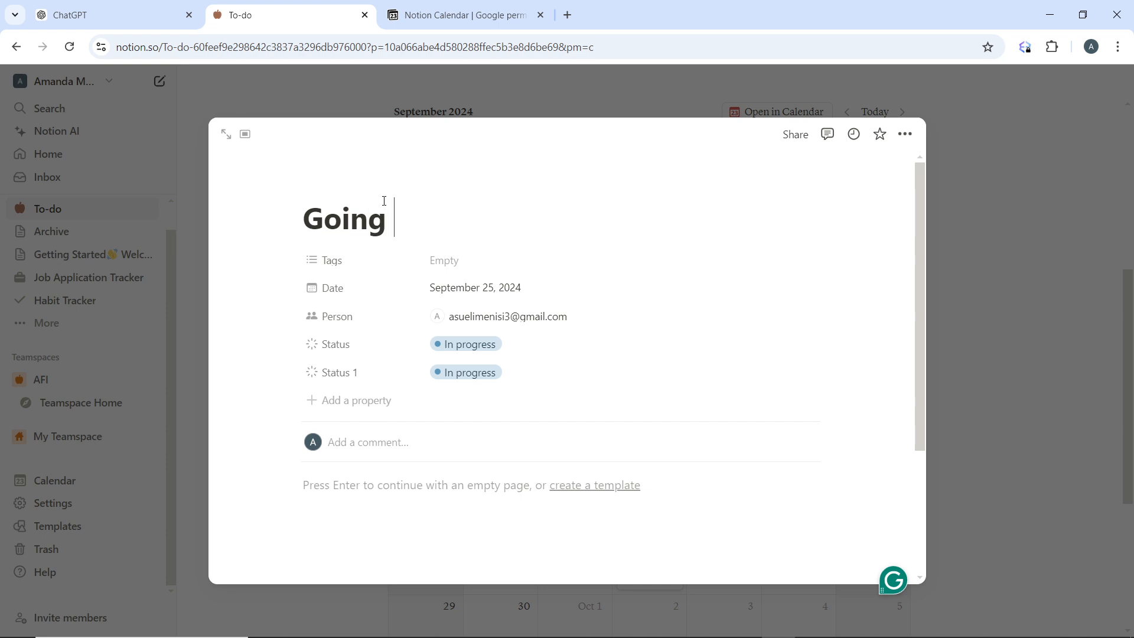
text(outvo)
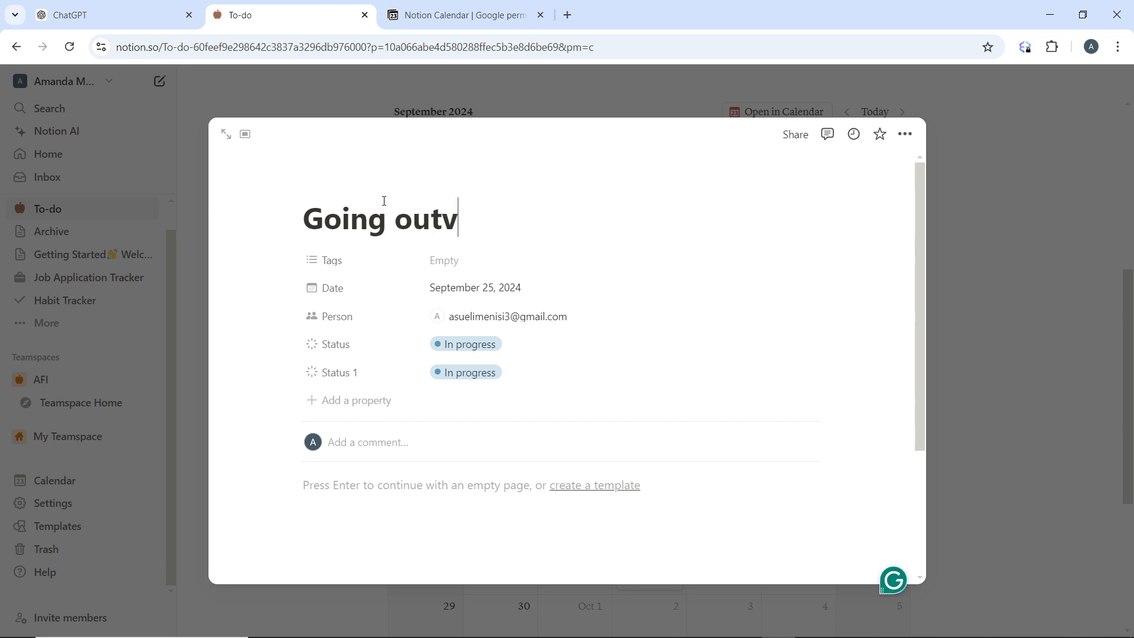
key(BackSpace)
key(BackSpace)
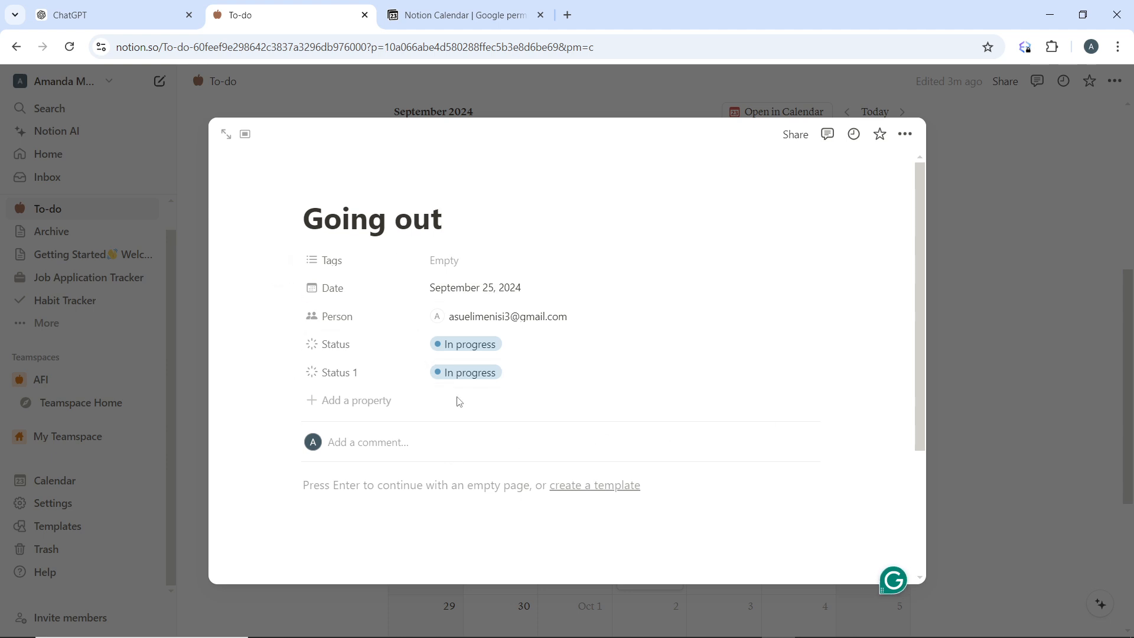
click(483, 258)
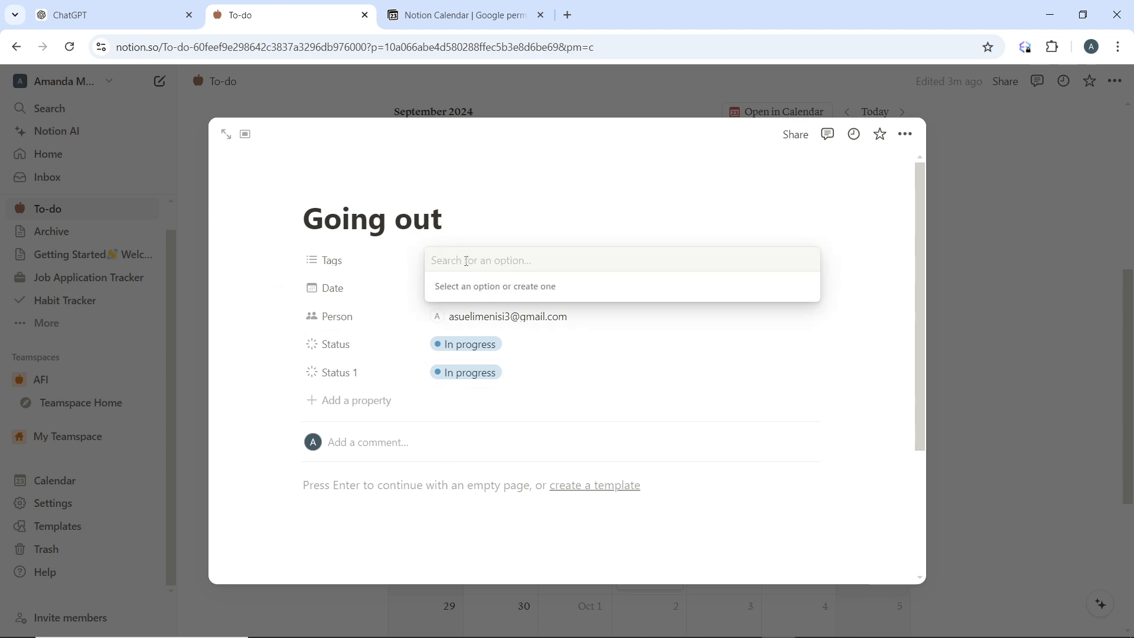
click(519, 205)
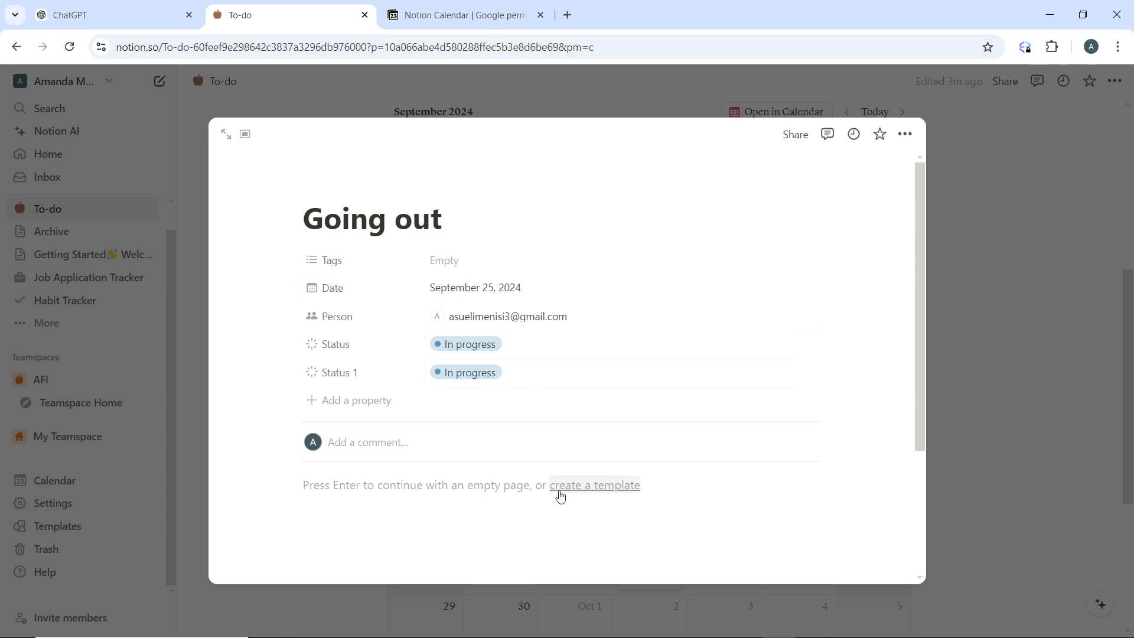
Step: Open the MY CALENDAR database as a full page and examine the "Going out" entry on September 25
click(226, 134)
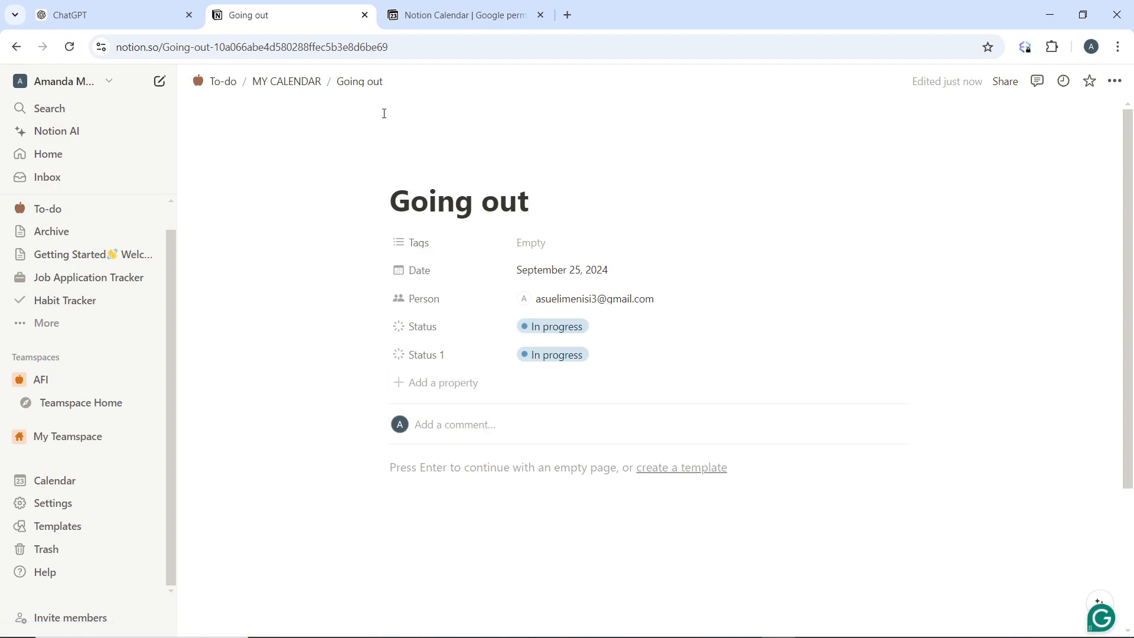
click(276, 86)
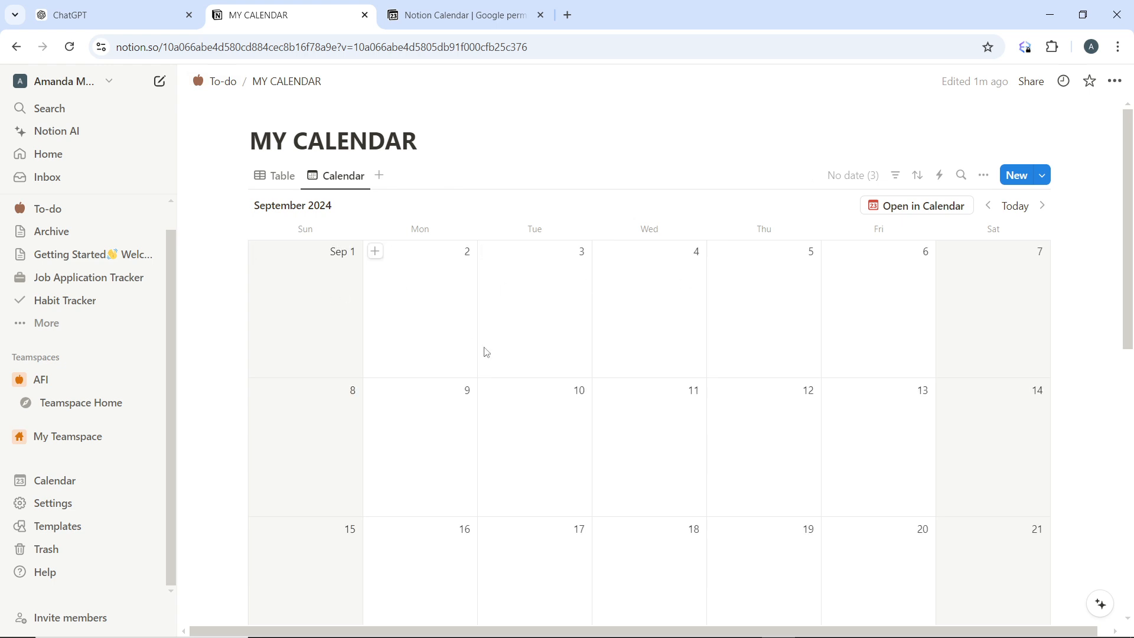
scroll(685, 532, down, 6)
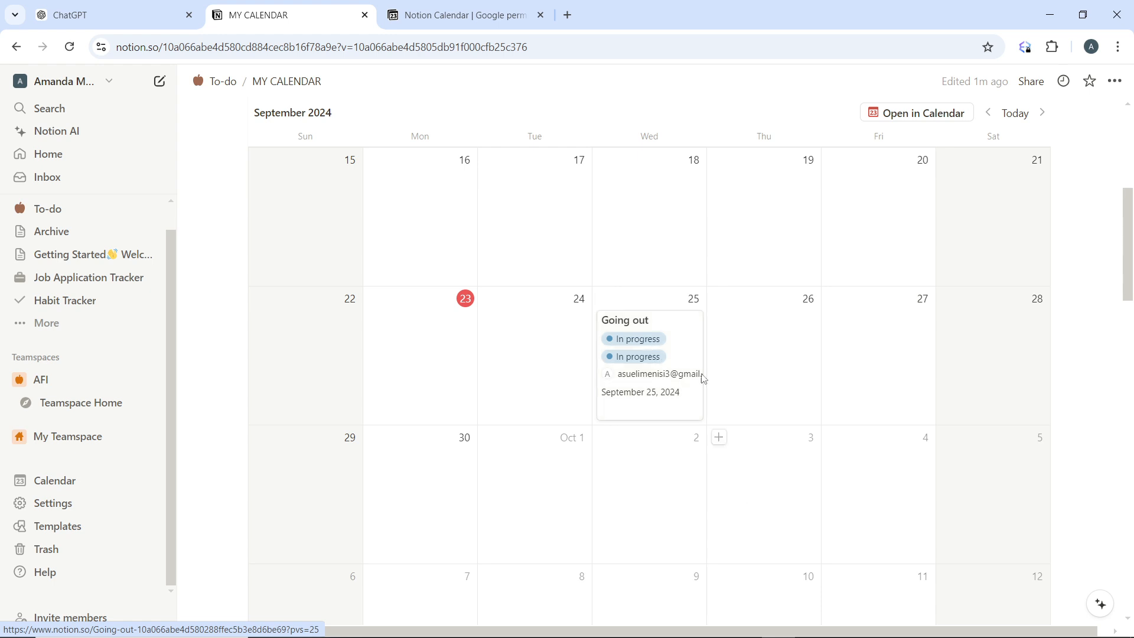
scroll(868, 278, up, 1)
scroll(895, 230, up, 1)
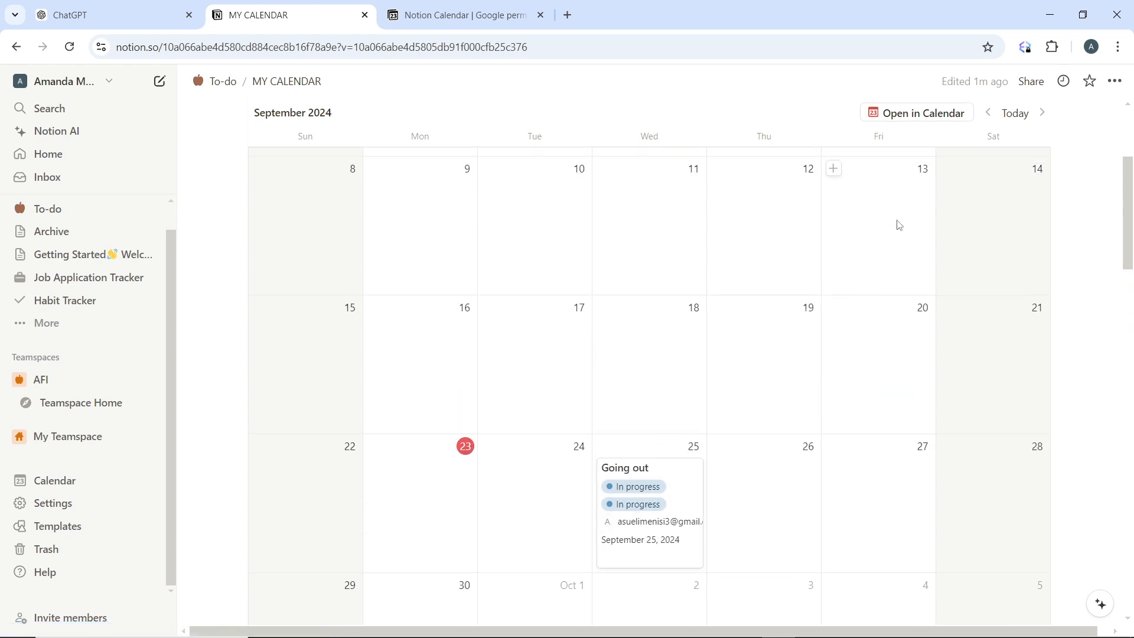
scroll(827, 201, down, 3)
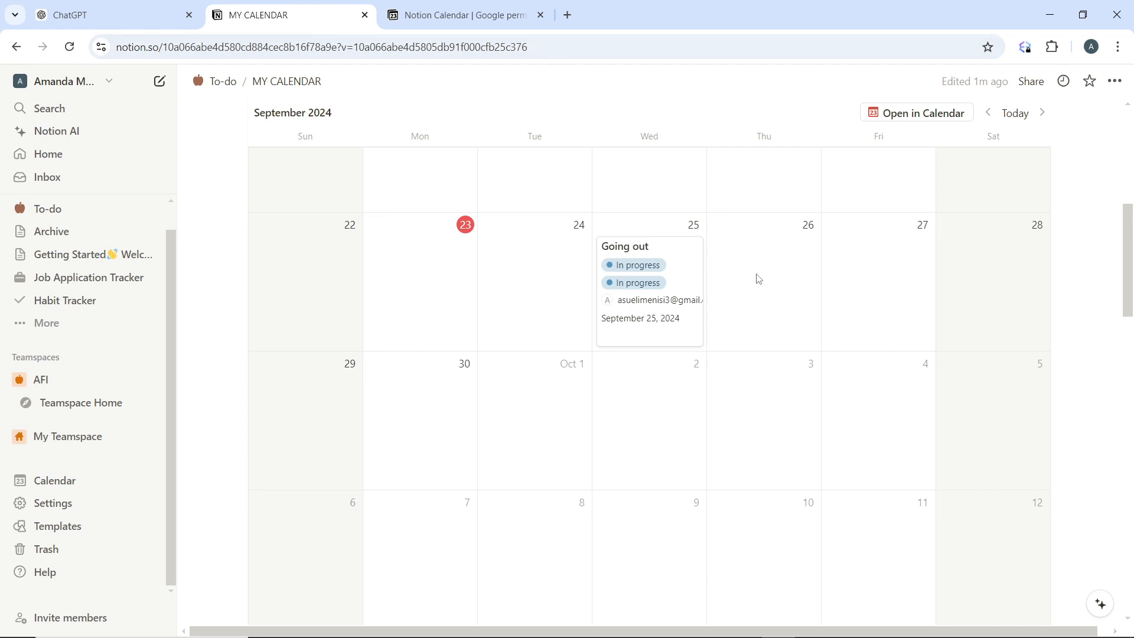
scroll(835, 290, up, 2)
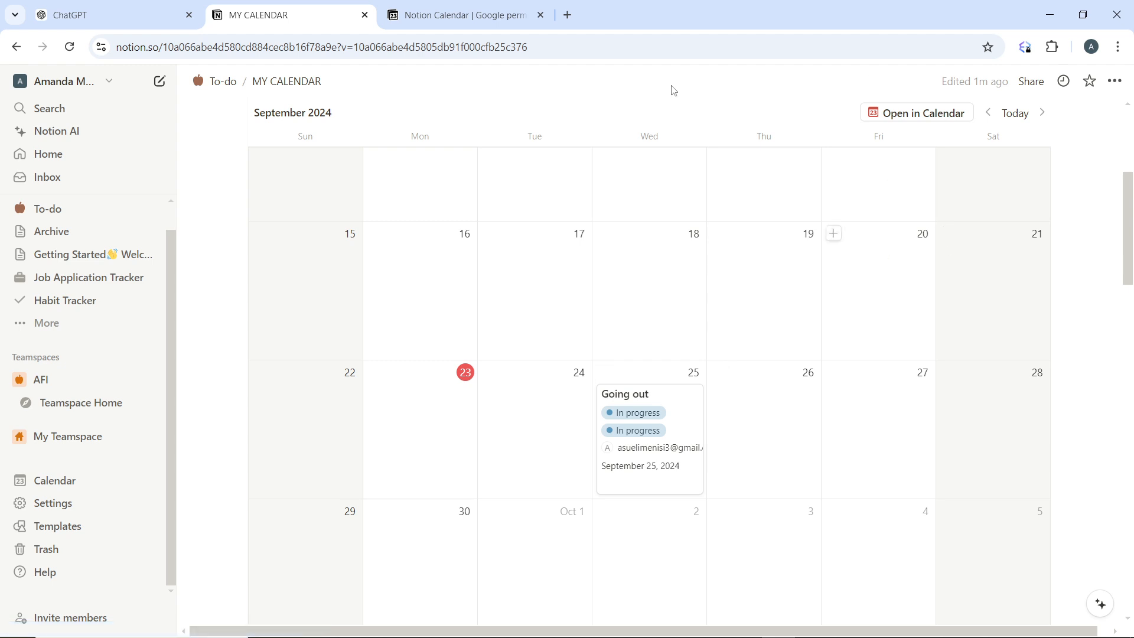
Step: Look over the September 2024 calendar and examine the view types available for adding to the MY CALENDAR database
scroll(827, 172, up, 4)
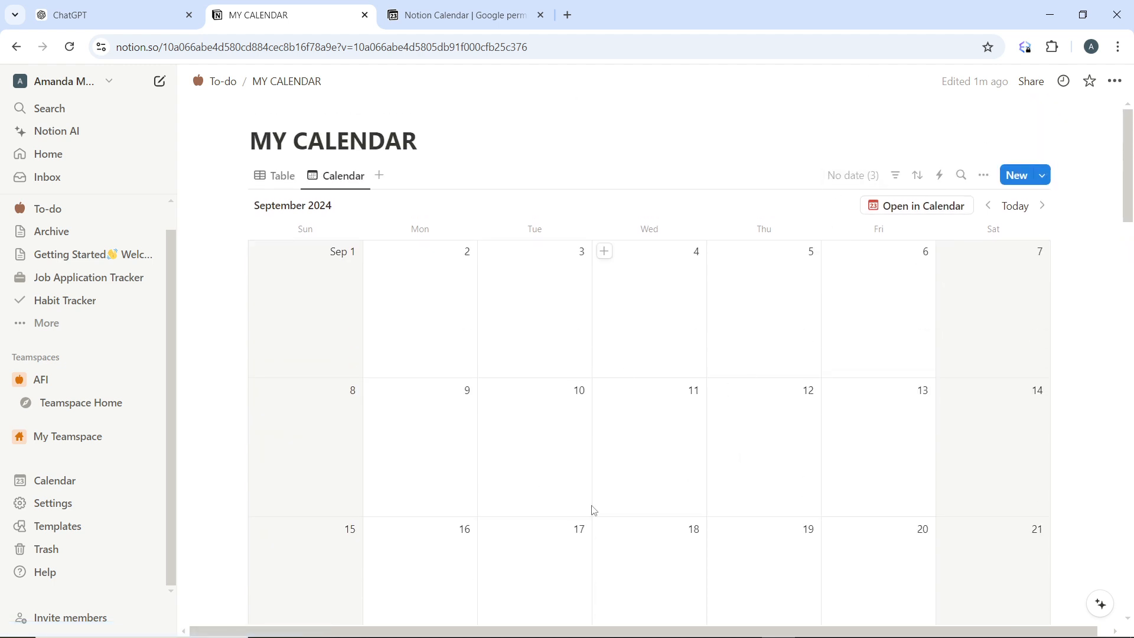
scroll(799, 417, down, 3)
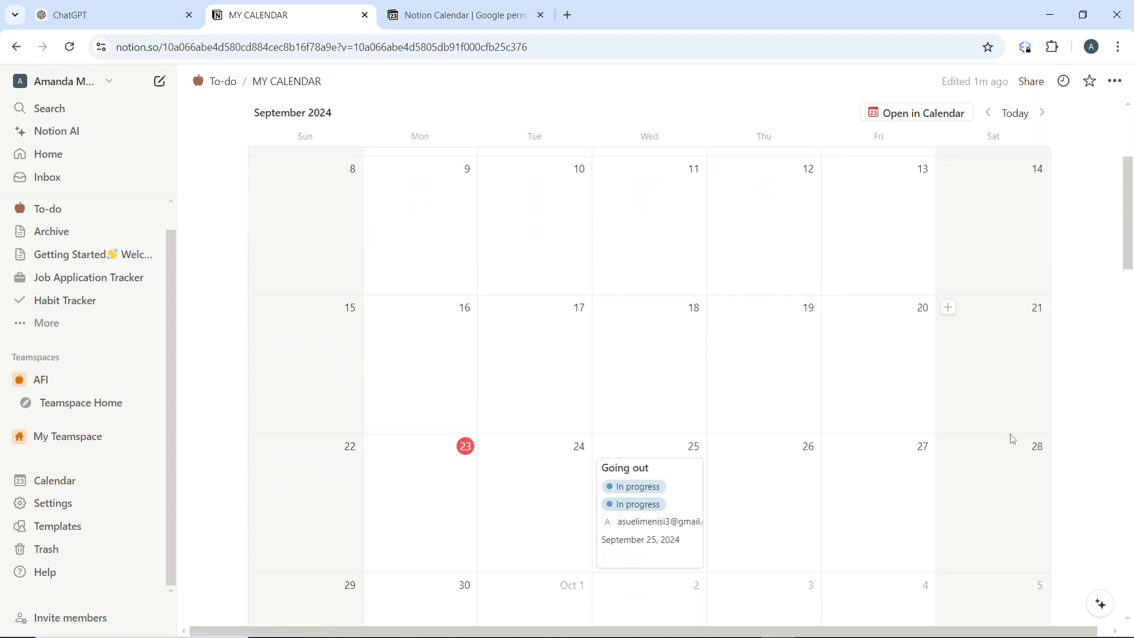
scroll(1004, 434, down, 2)
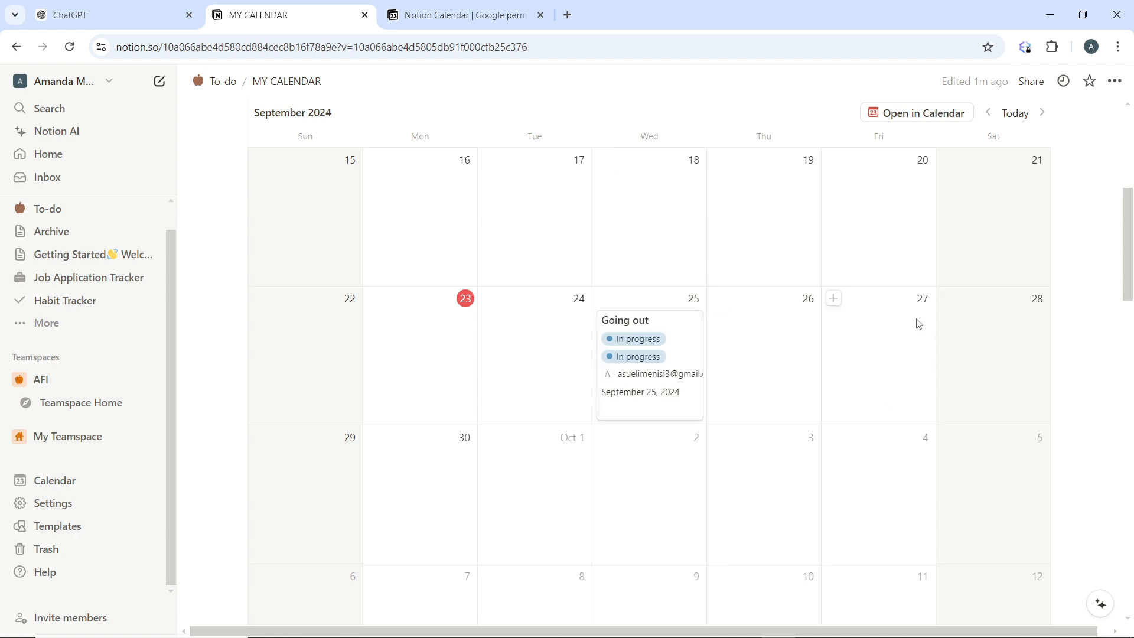
scroll(919, 320, up, 3)
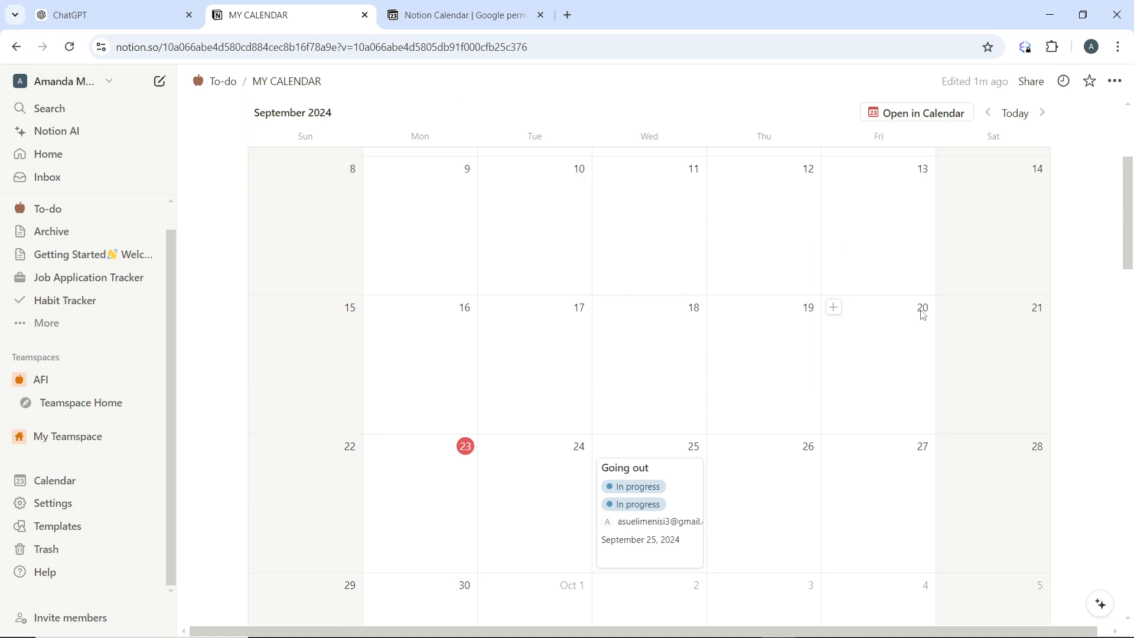
scroll(924, 316, up, 3)
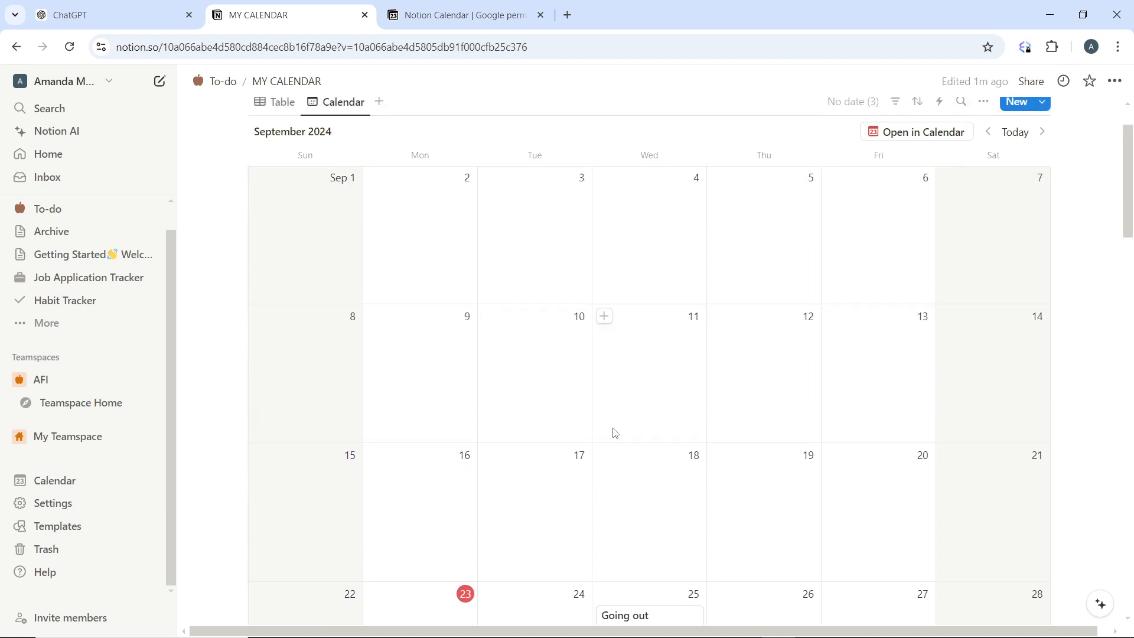
scroll(614, 432, up, 2)
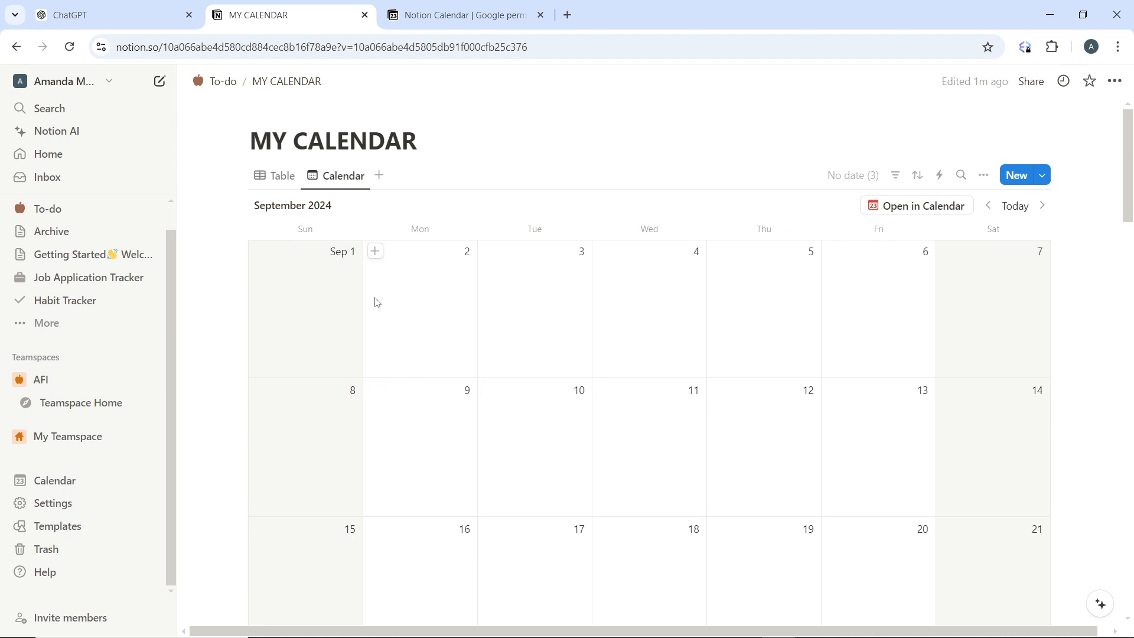
click(380, 175)
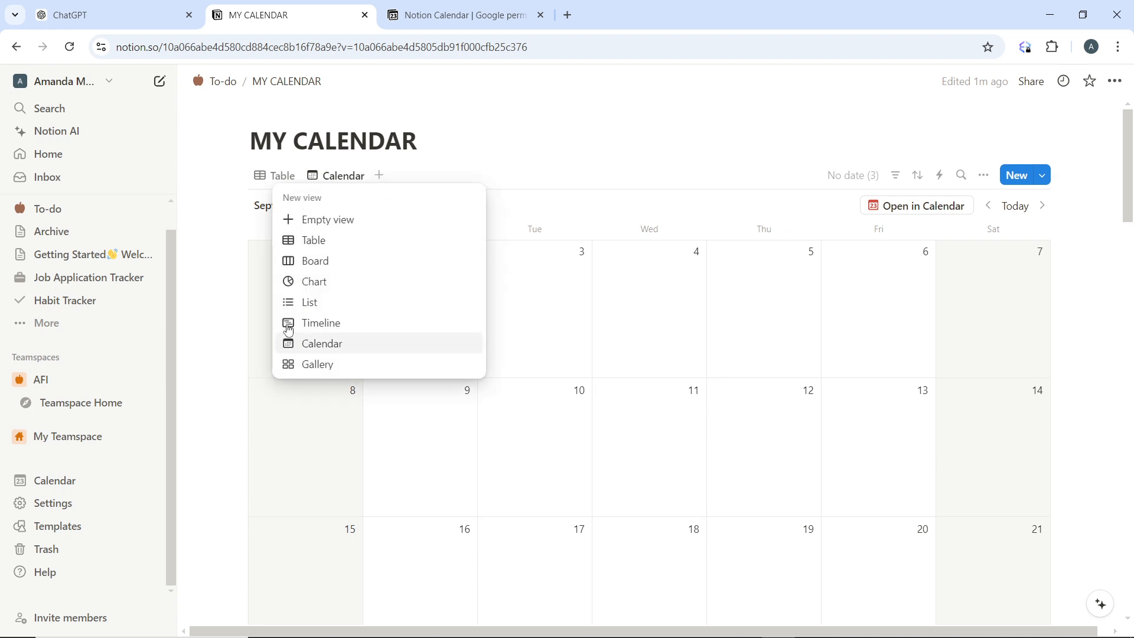
click(754, 606)
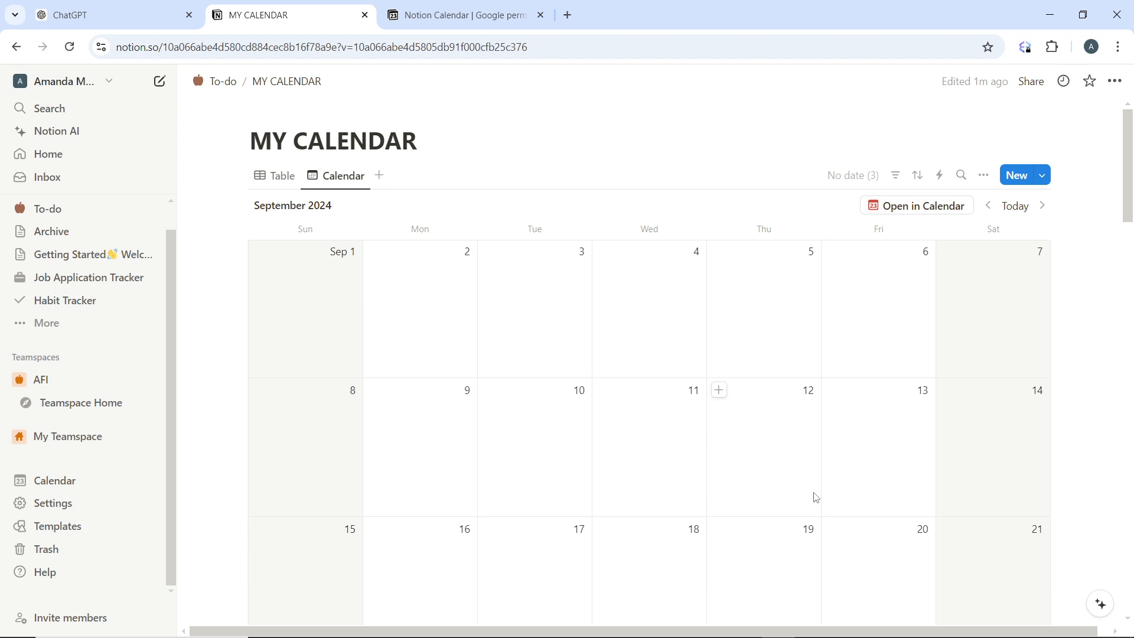
Step: Open the "Going out" entry on September 25, examine its properties and page options, and return to the calendar
scroll(738, 519, down, 6)
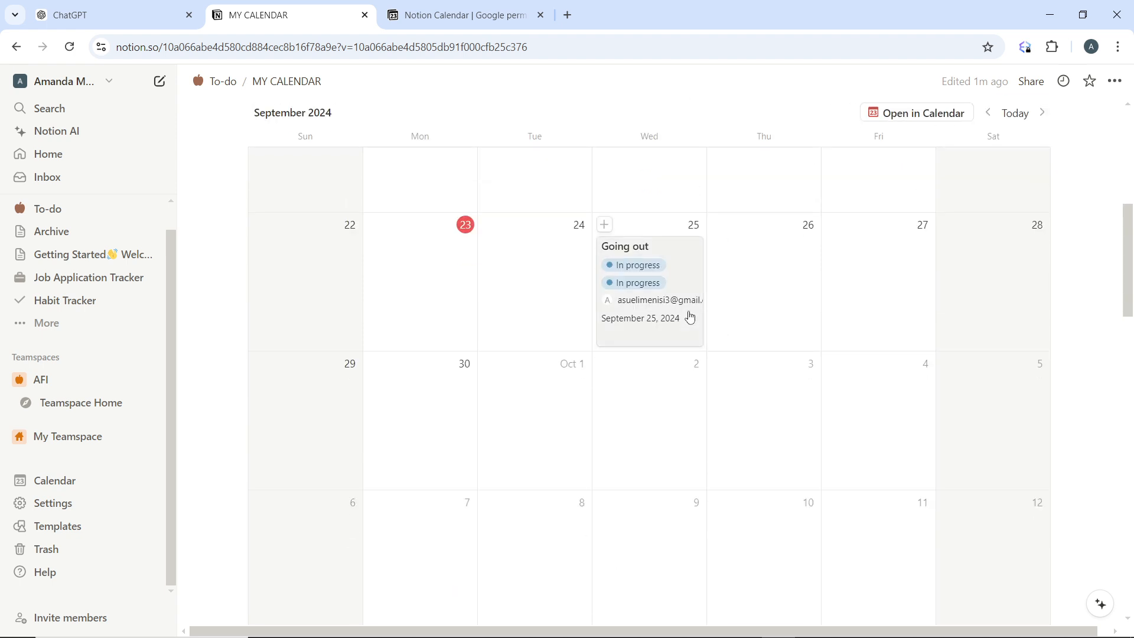
click(683, 265)
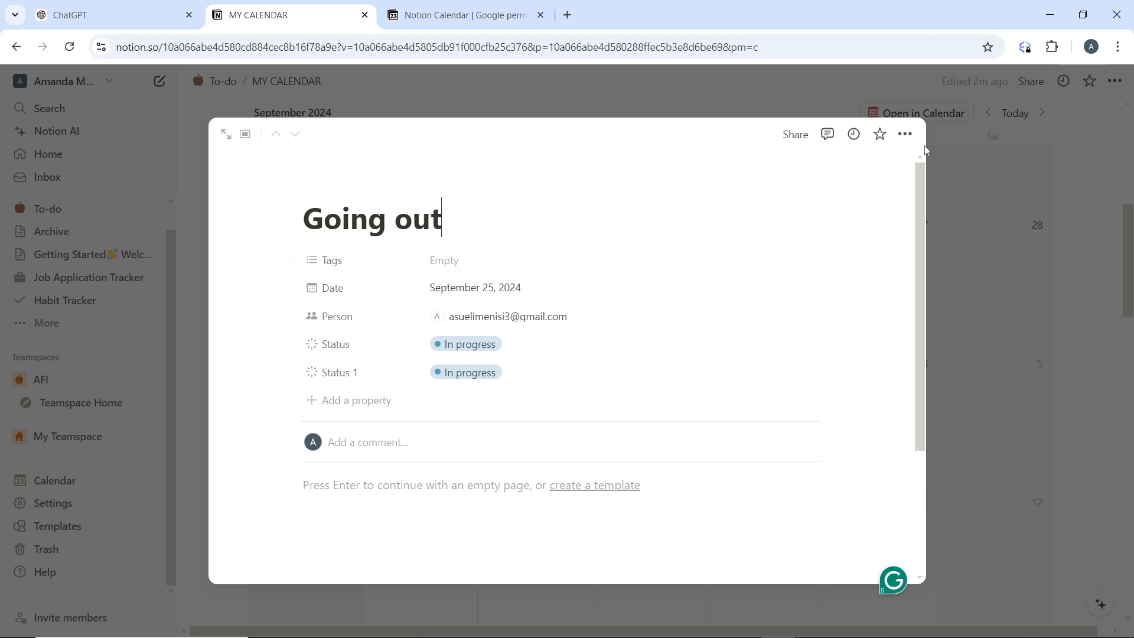
click(908, 135)
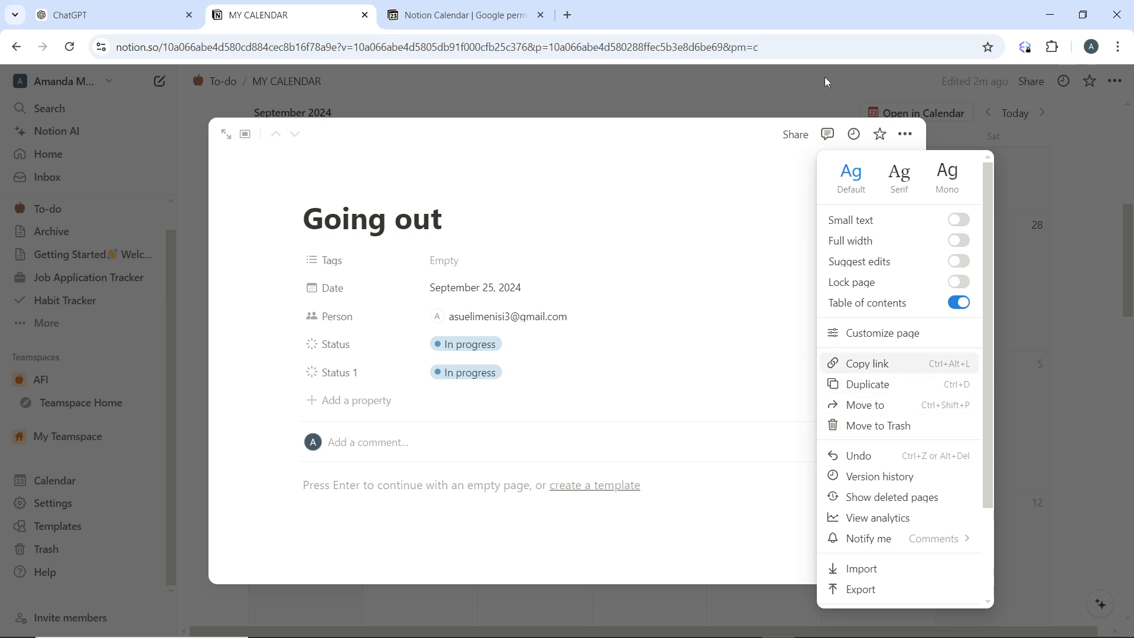
click(603, 94)
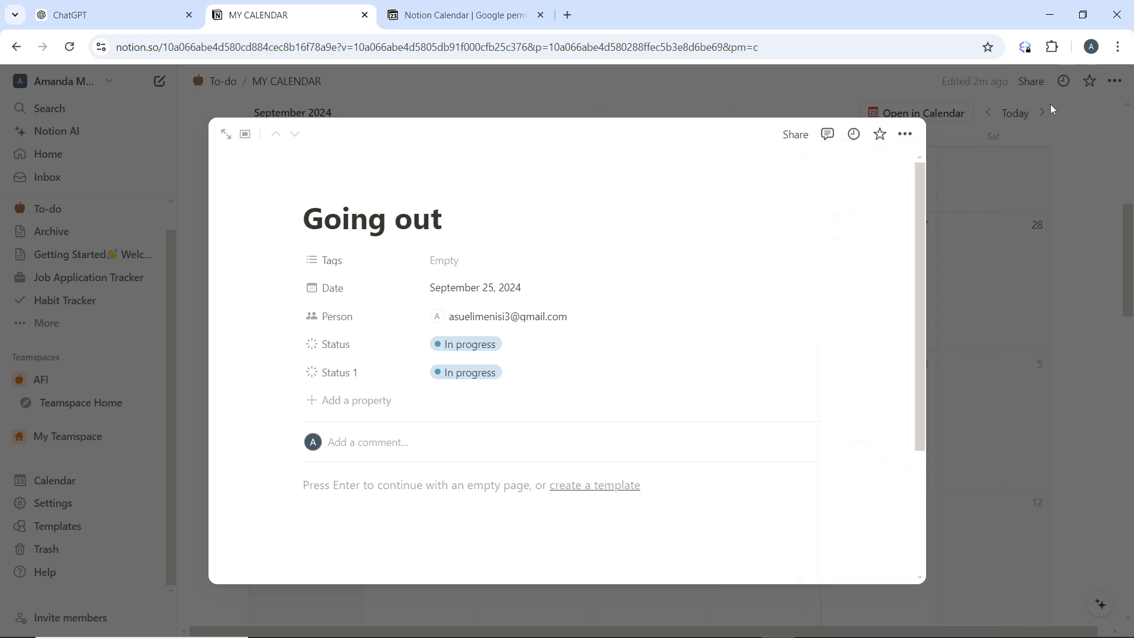
click(789, 80)
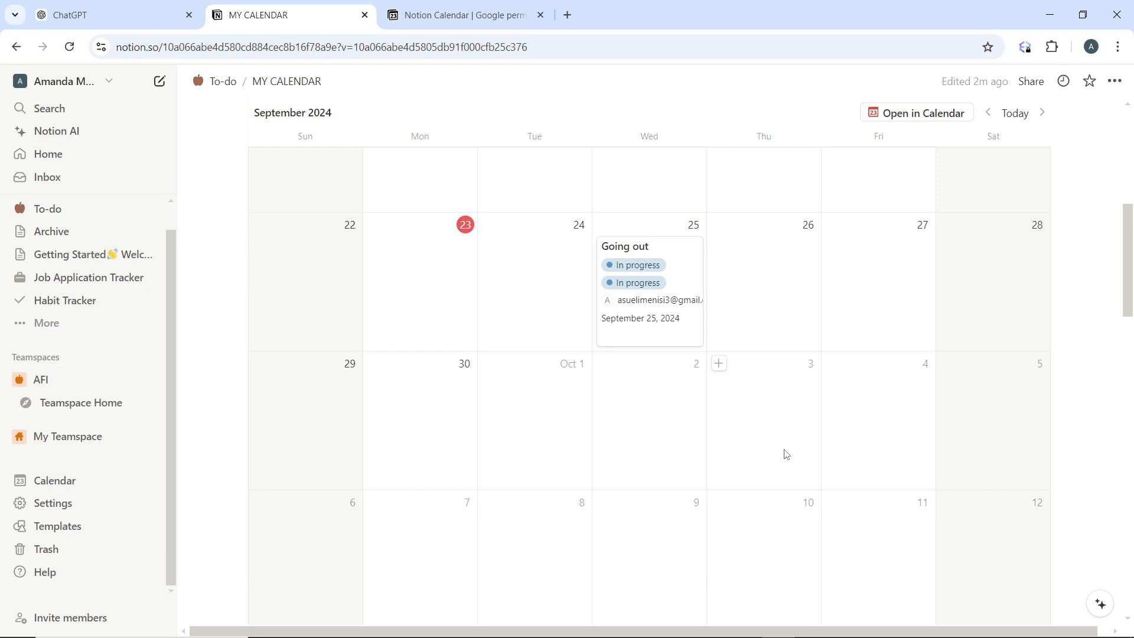
scroll(826, 490, up, 4)
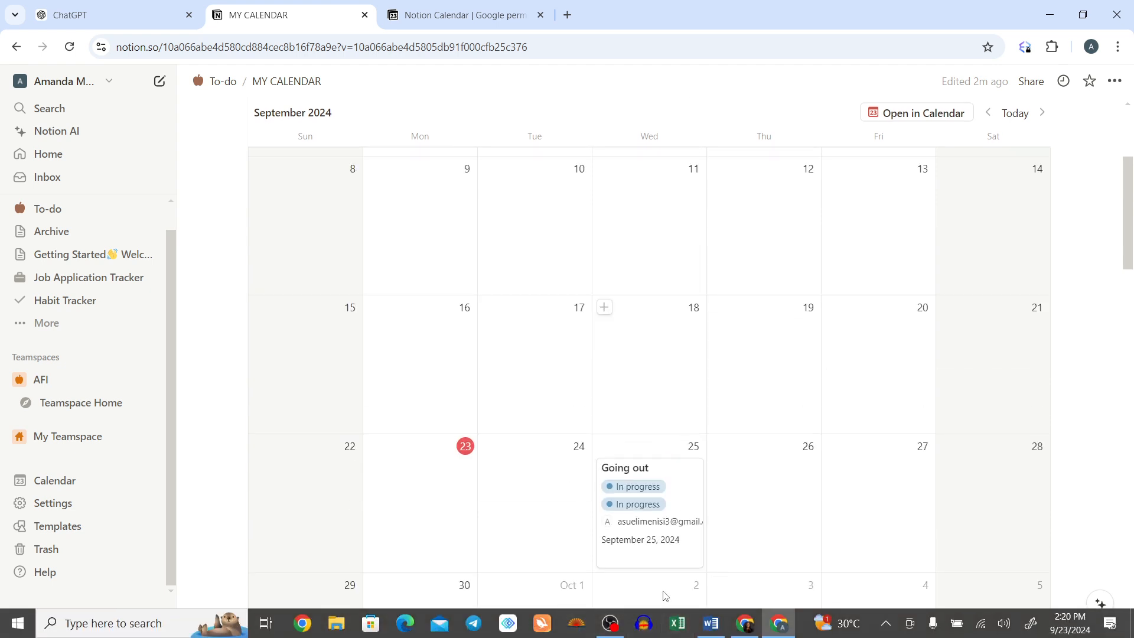